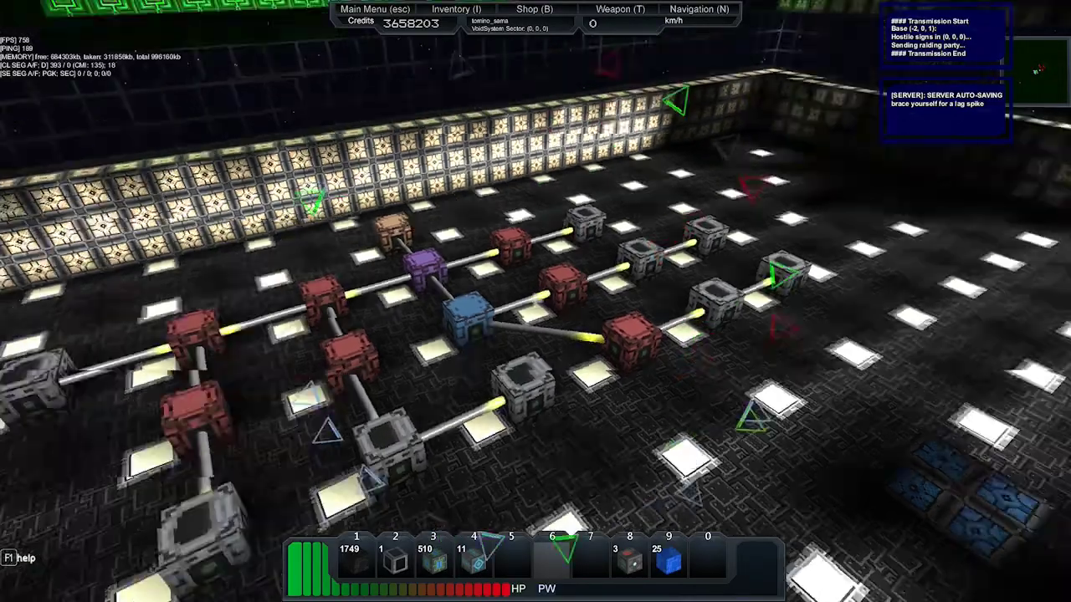
# Step: Fly down over the factory blocks and survey the rows from several angles
pyautogui.moveTo(536, 301); pyautogui.dragTo(535, 302)
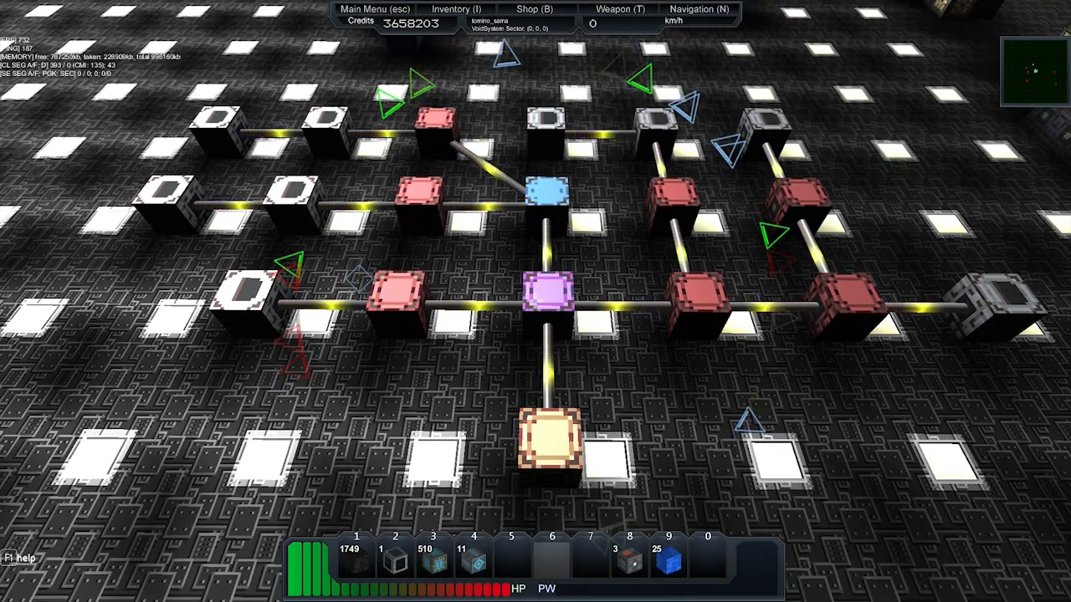
pyautogui.press('w')
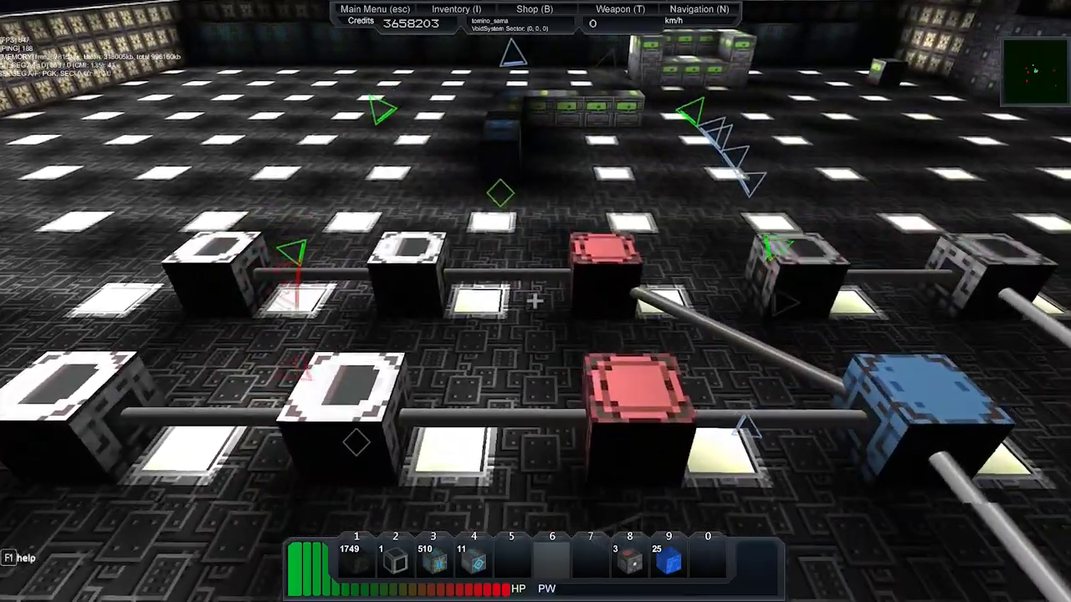
pyautogui.press('a')
pyautogui.moveTo(535, 301); pyautogui.dragTo(418, 251)
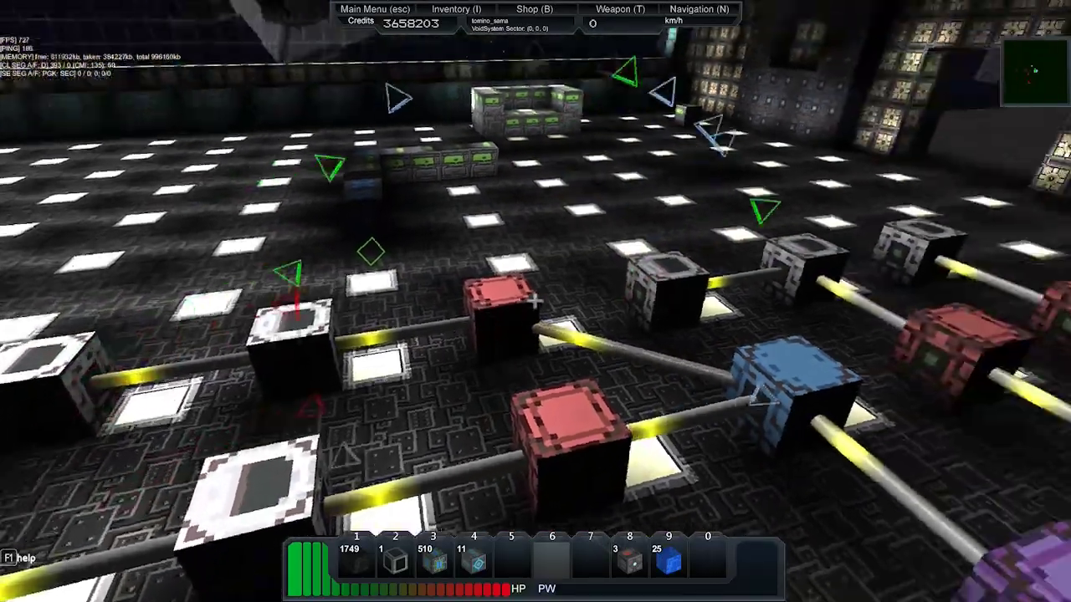
pyautogui.press('w')
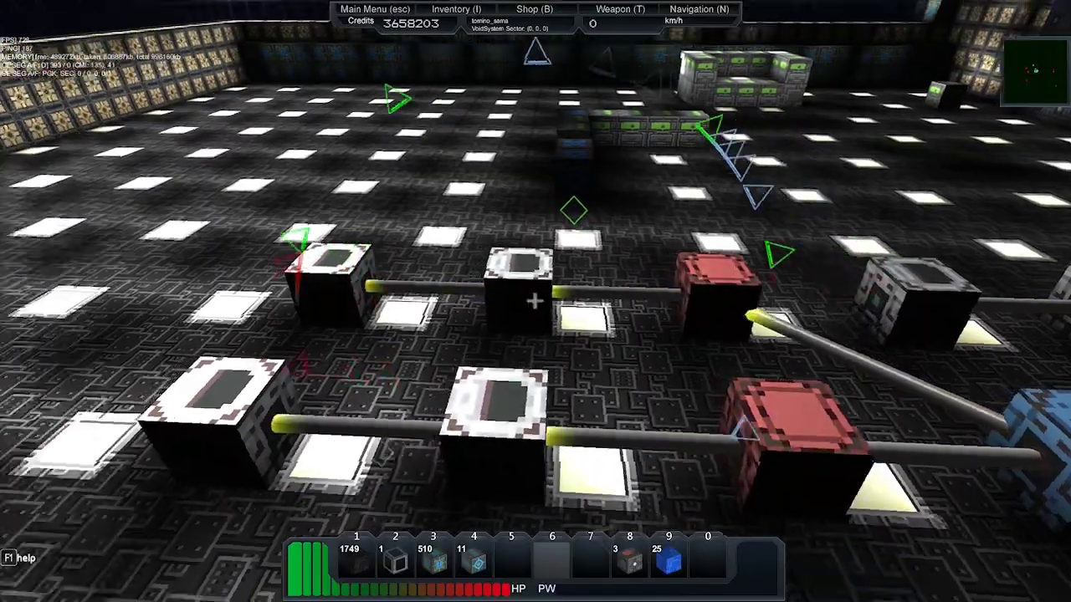
pyautogui.press('w')
pyautogui.press('s')
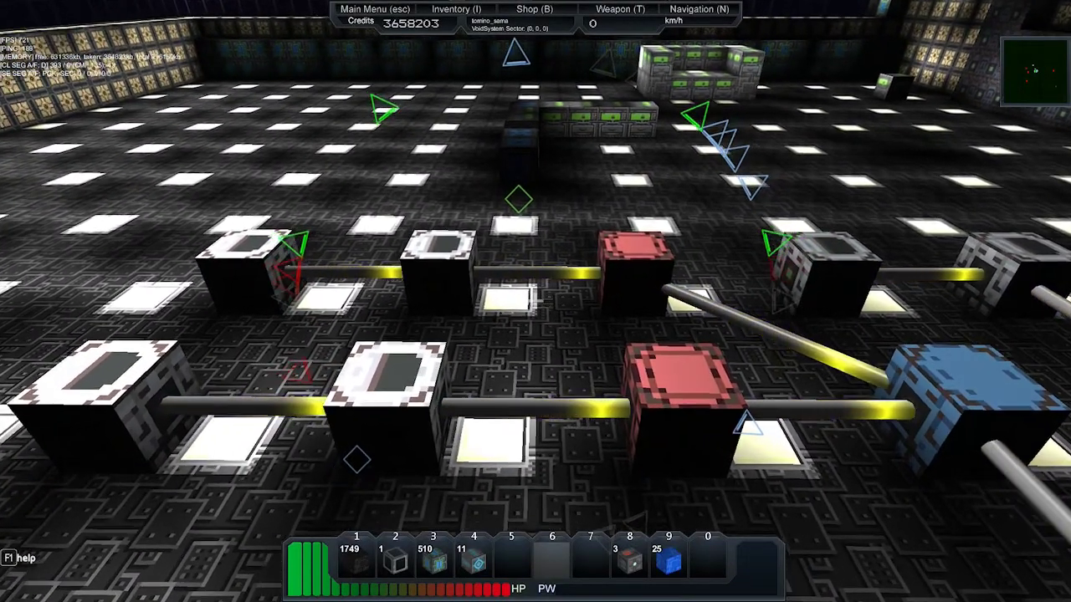
pyautogui.press('w')
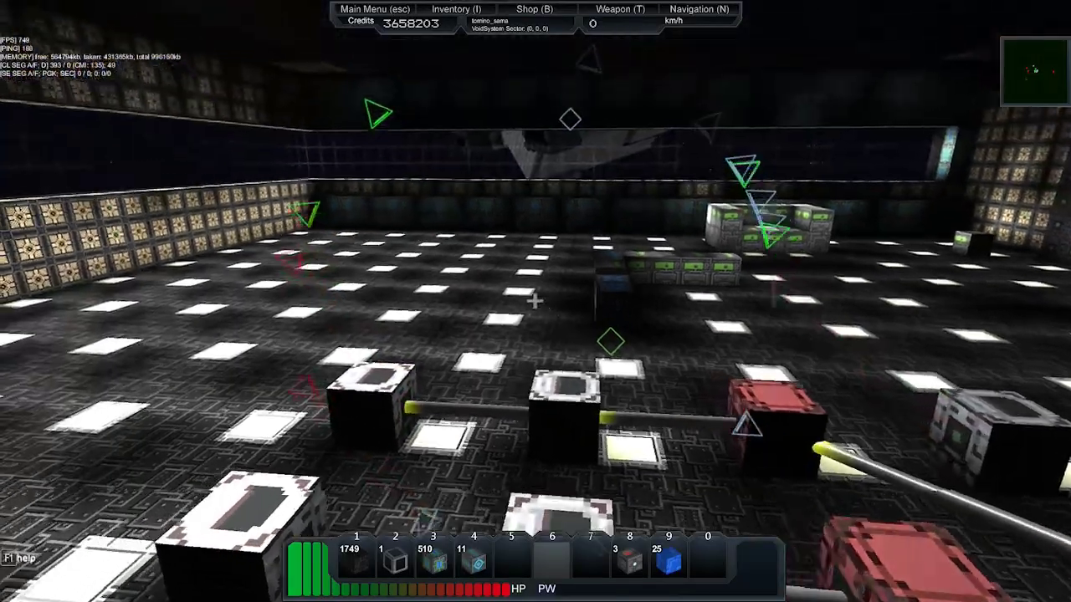
pyautogui.press('w')
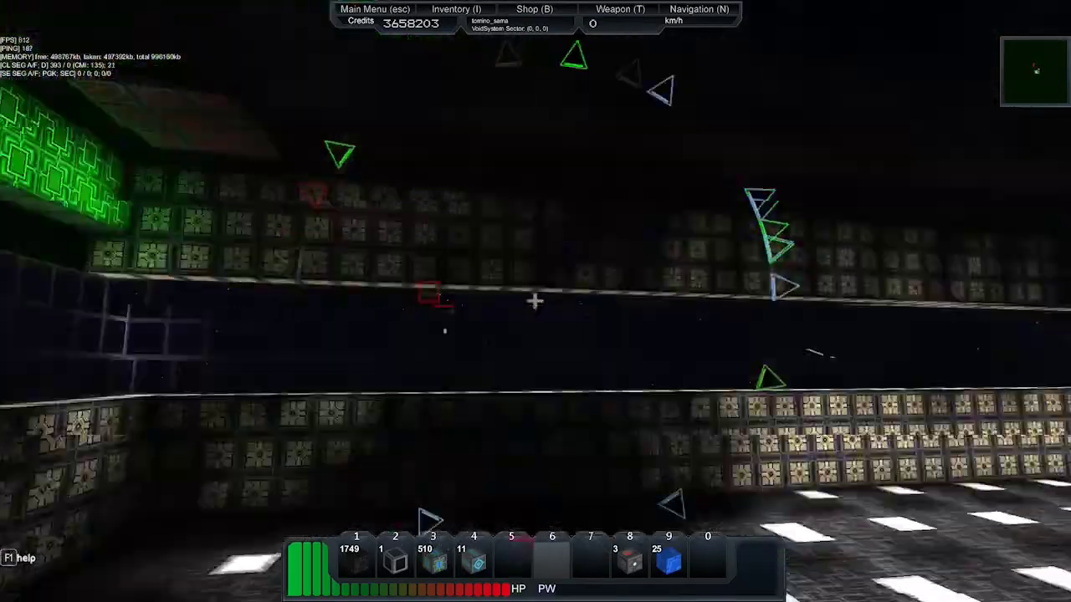
pyautogui.press('w')
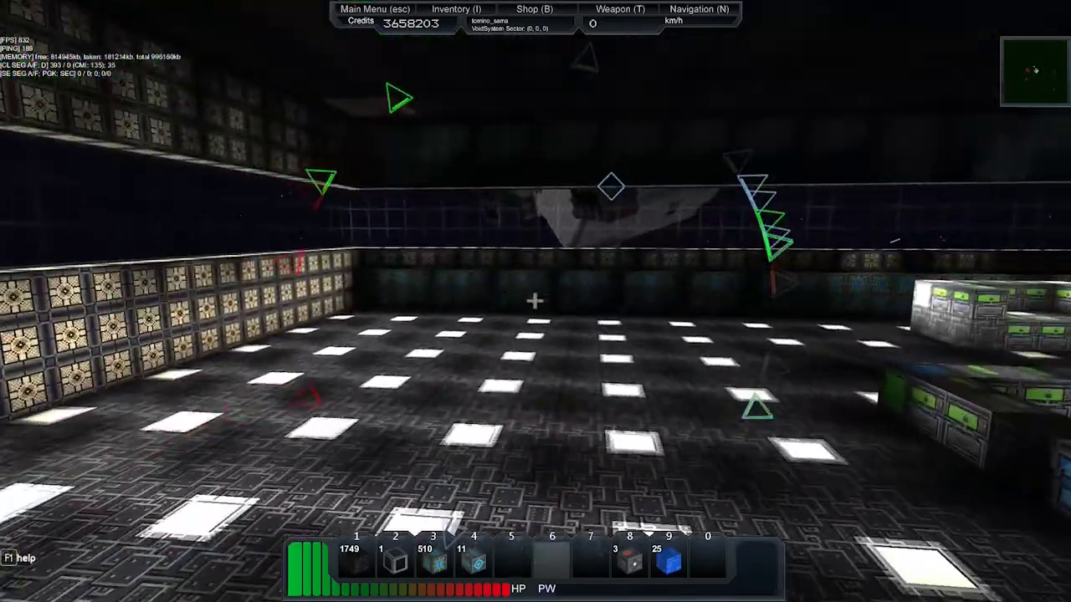
pyautogui.press('w')
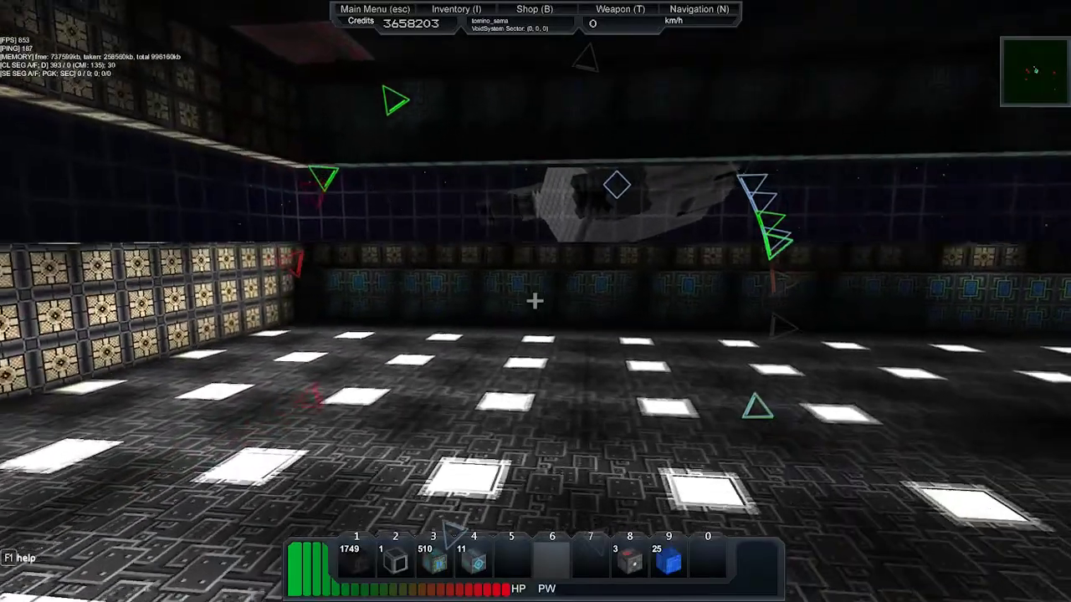
pyautogui.press('w')
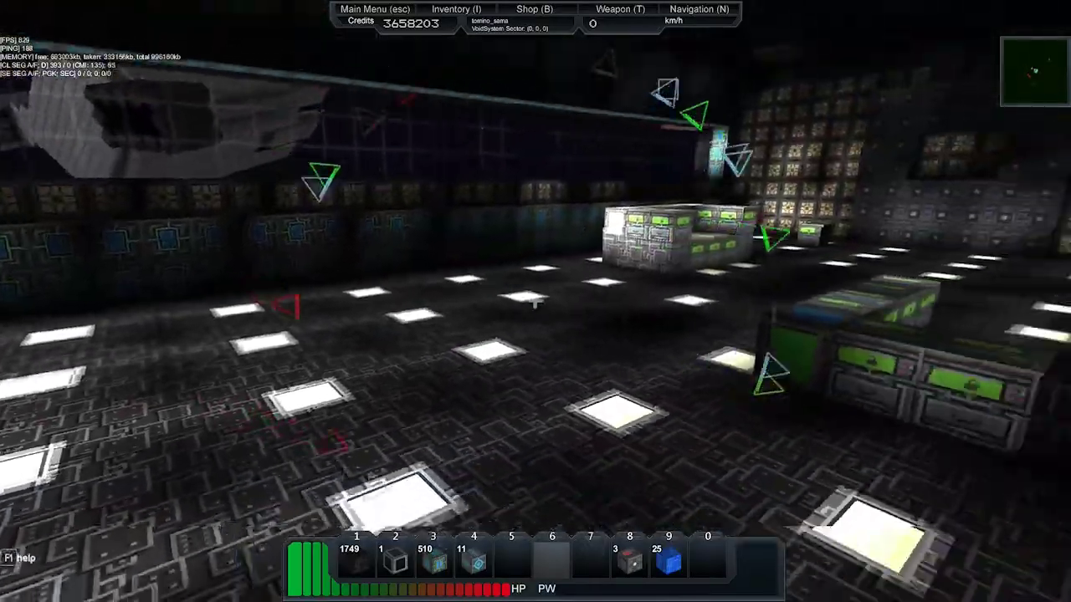
pyautogui.press('w')
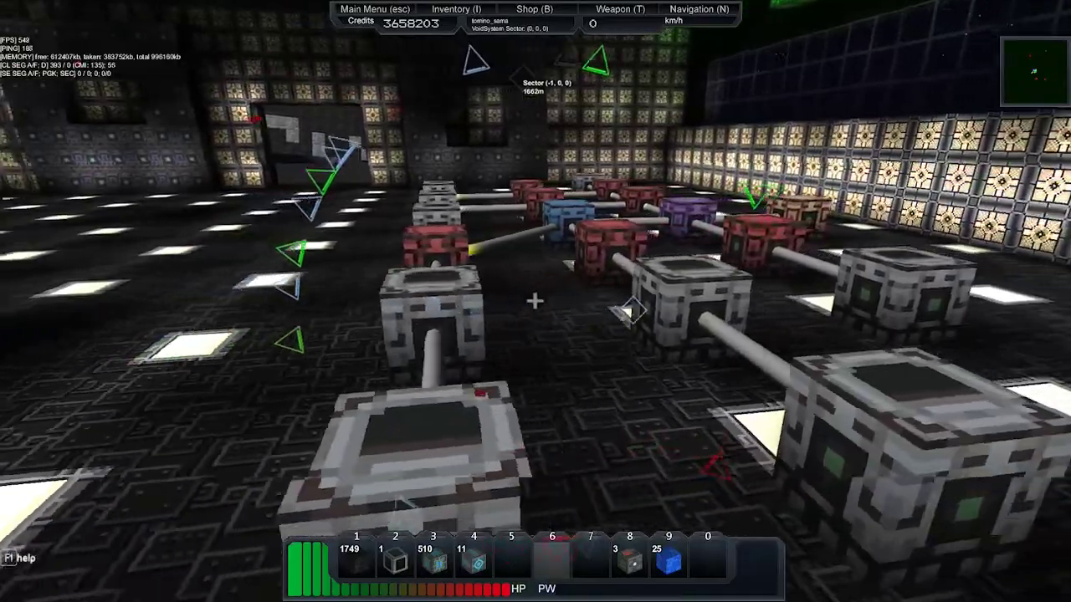
pyautogui.press('w')
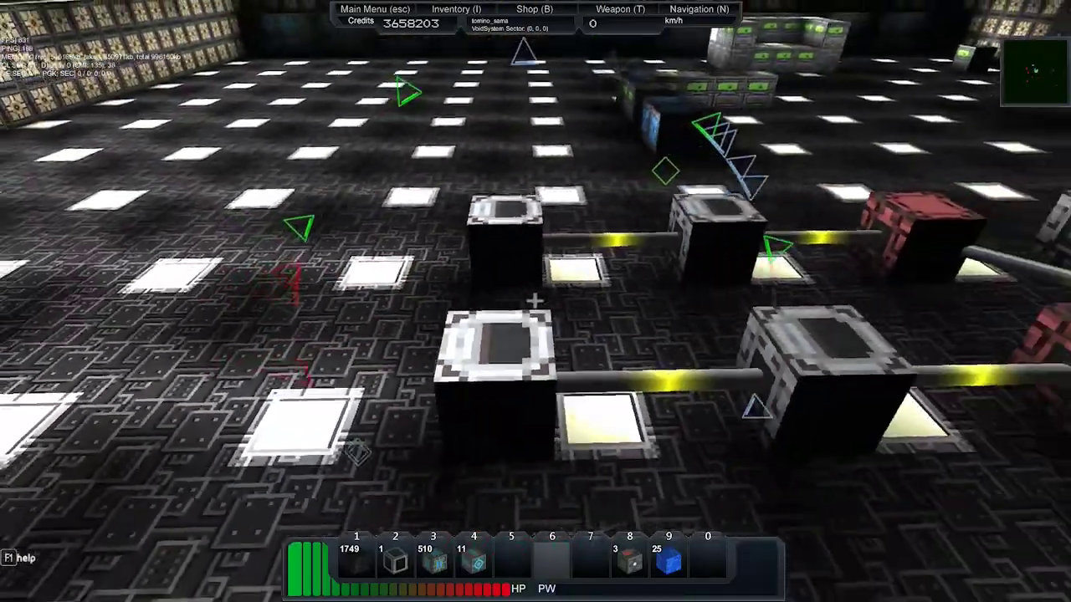
pyautogui.press('s')
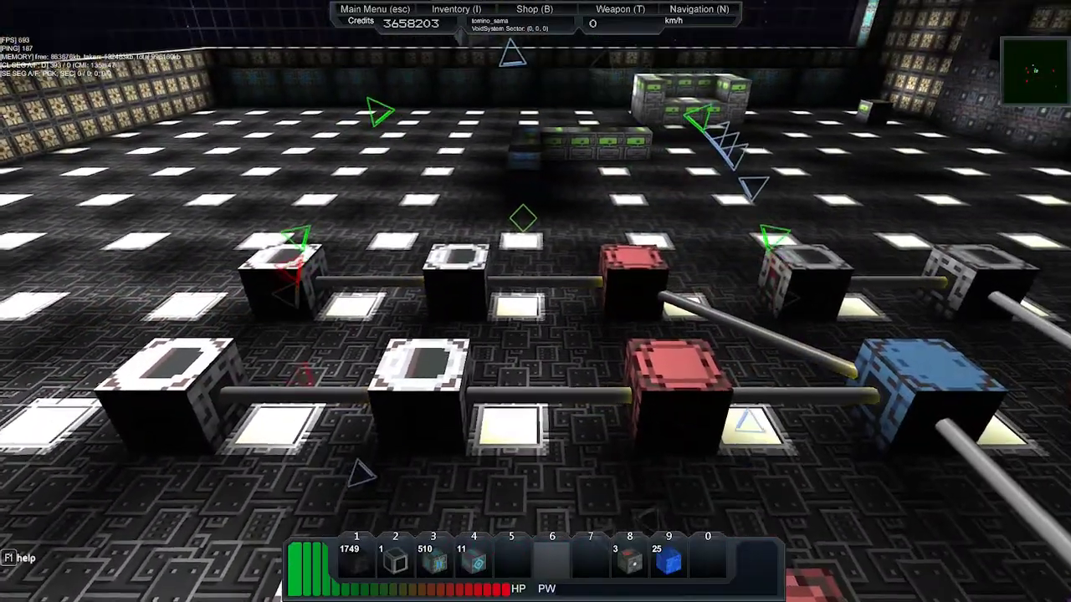
# Step: Circle the block array, inspecting the red, blue, purple and white blocks
pyautogui.press('w')
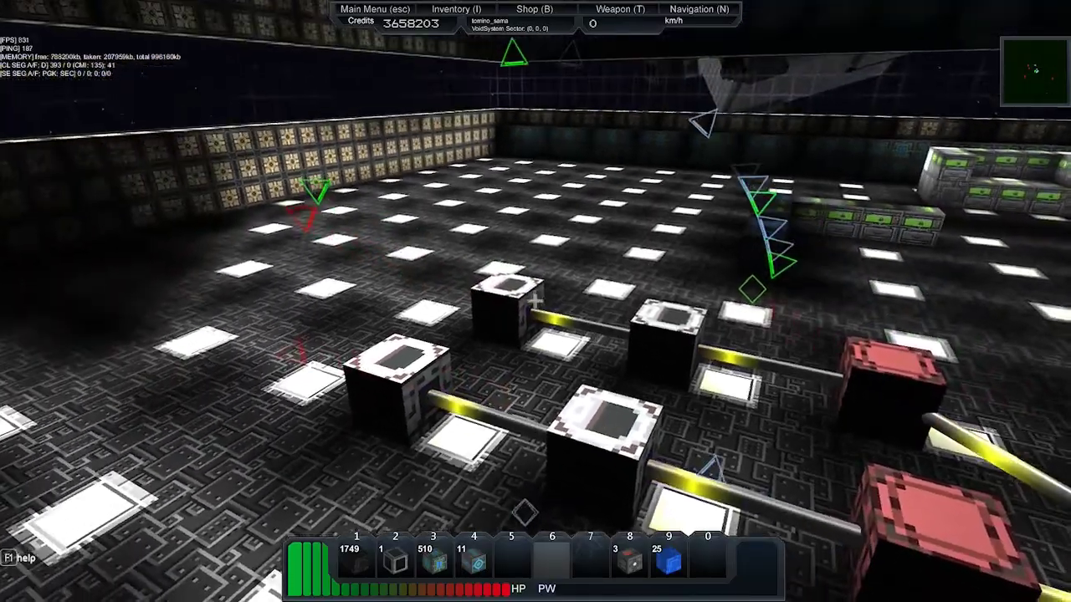
pyautogui.press('w')
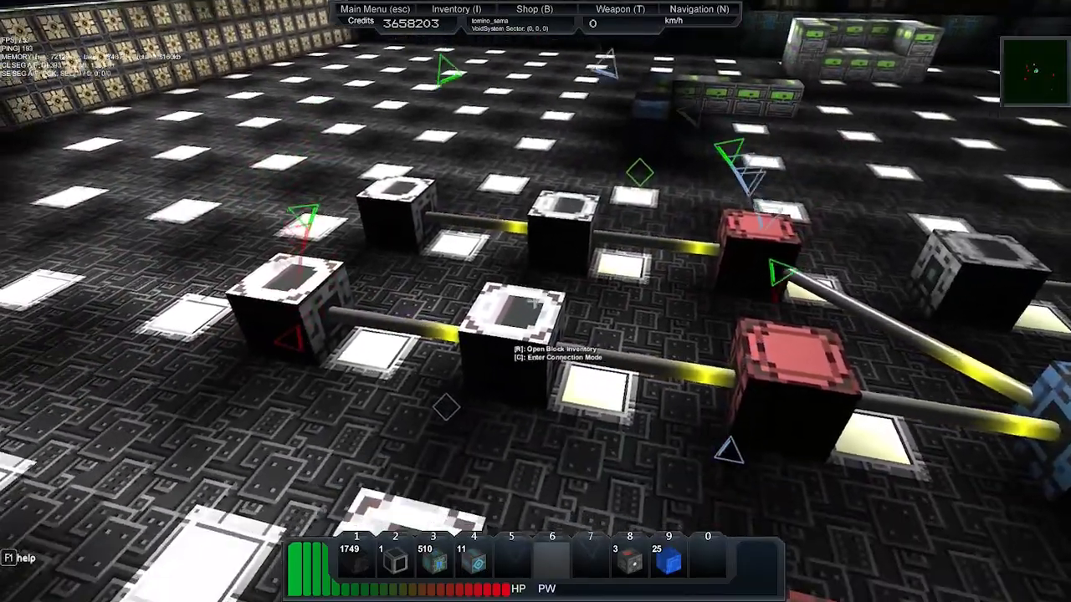
pyautogui.press('w')
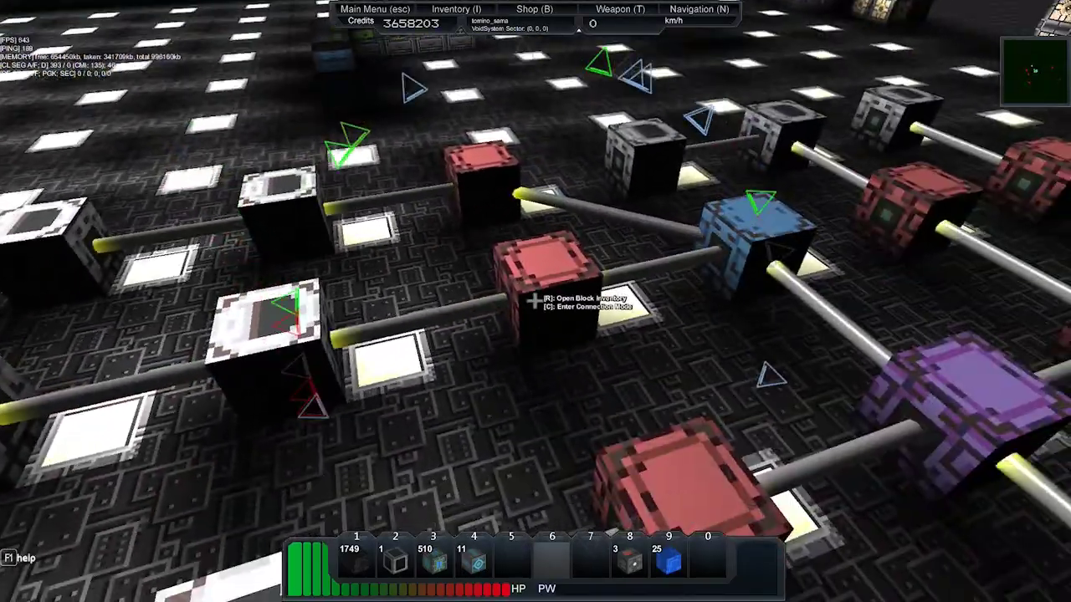
pyautogui.press('w')
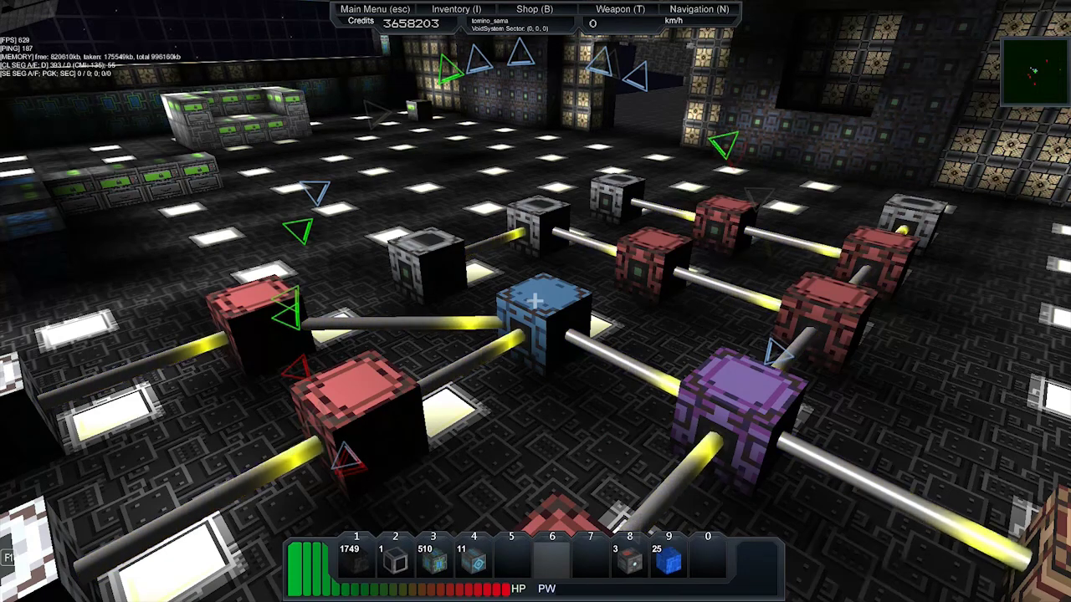
pyautogui.press('w')
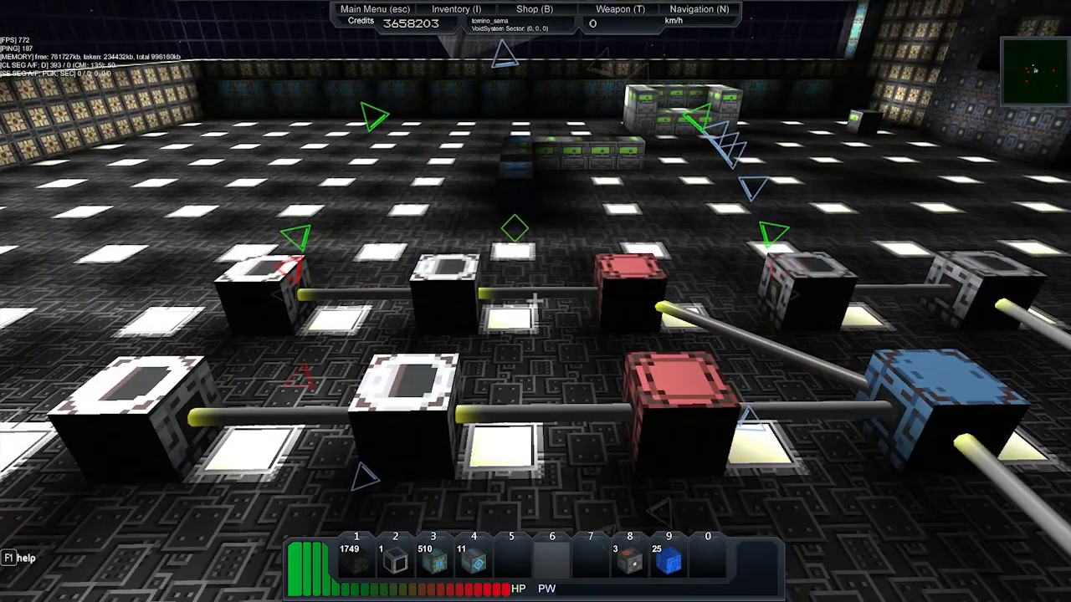
pyautogui.press('w')
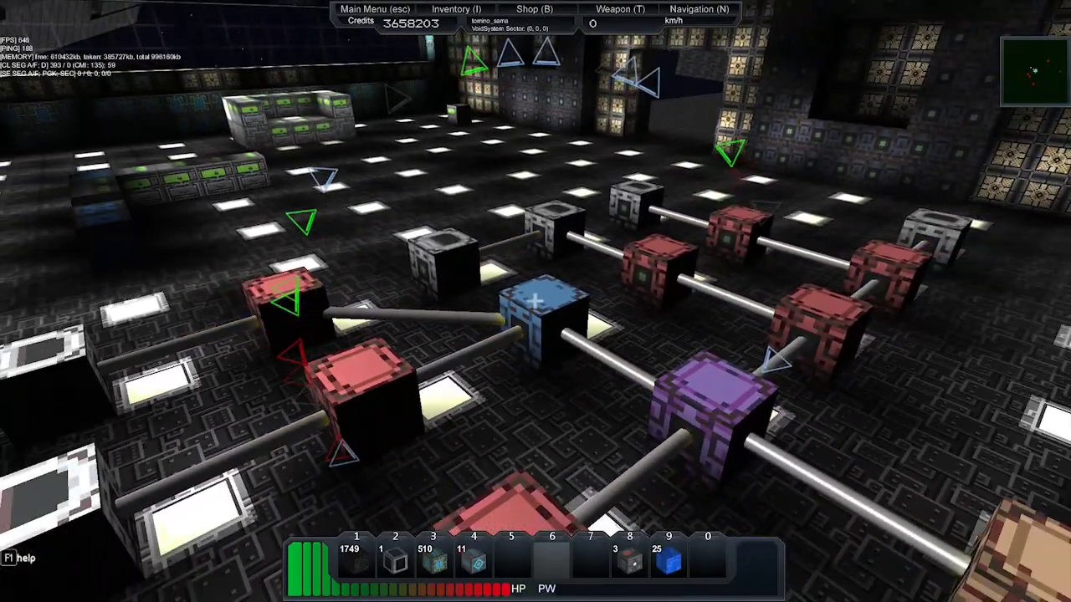
pyautogui.press('w')
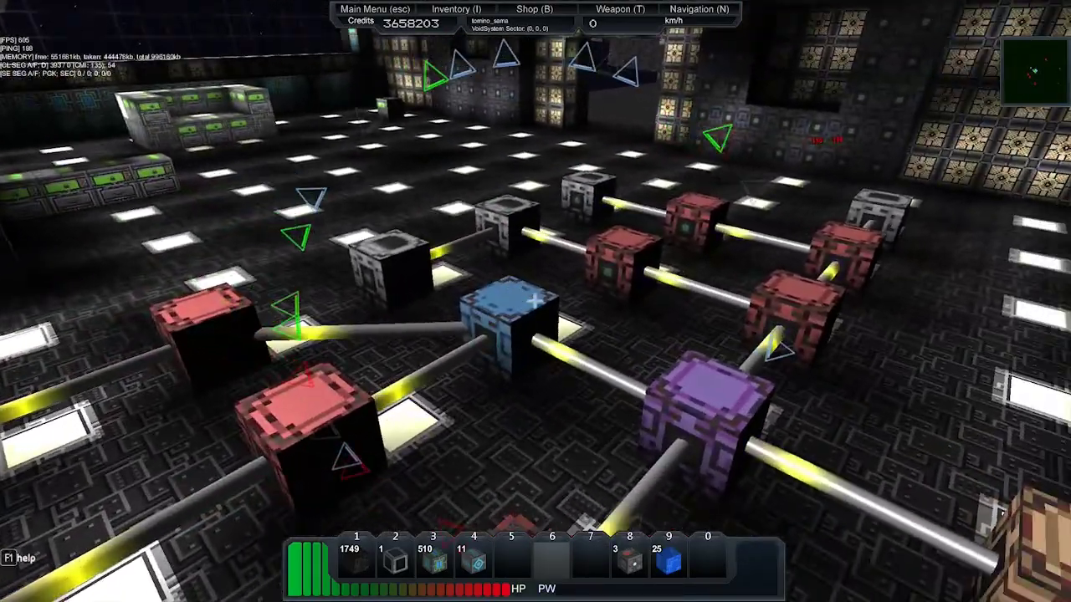
pyautogui.press('w')
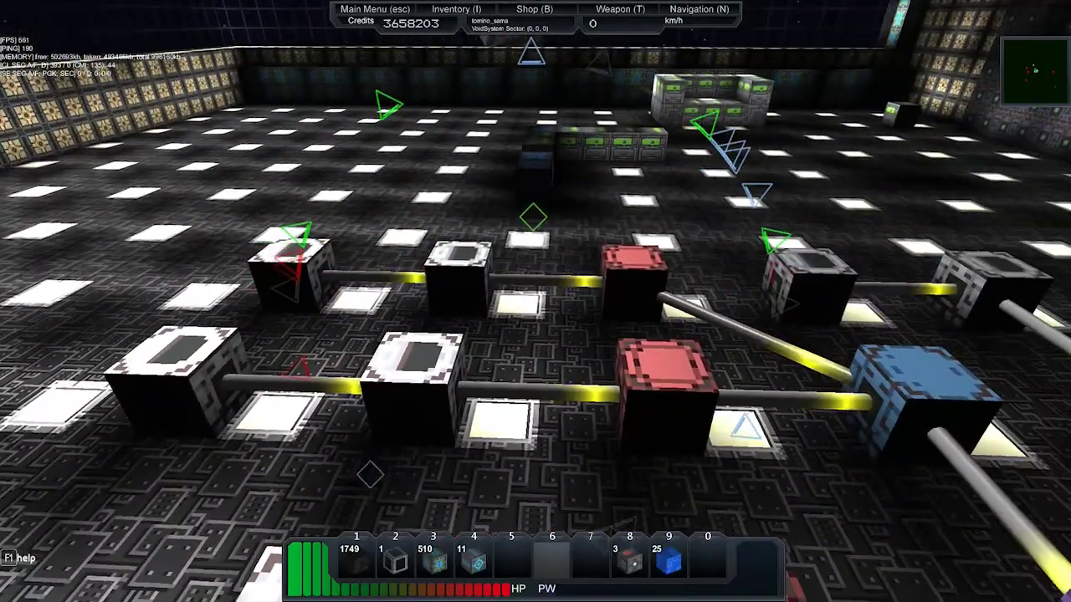
pyautogui.press('d')
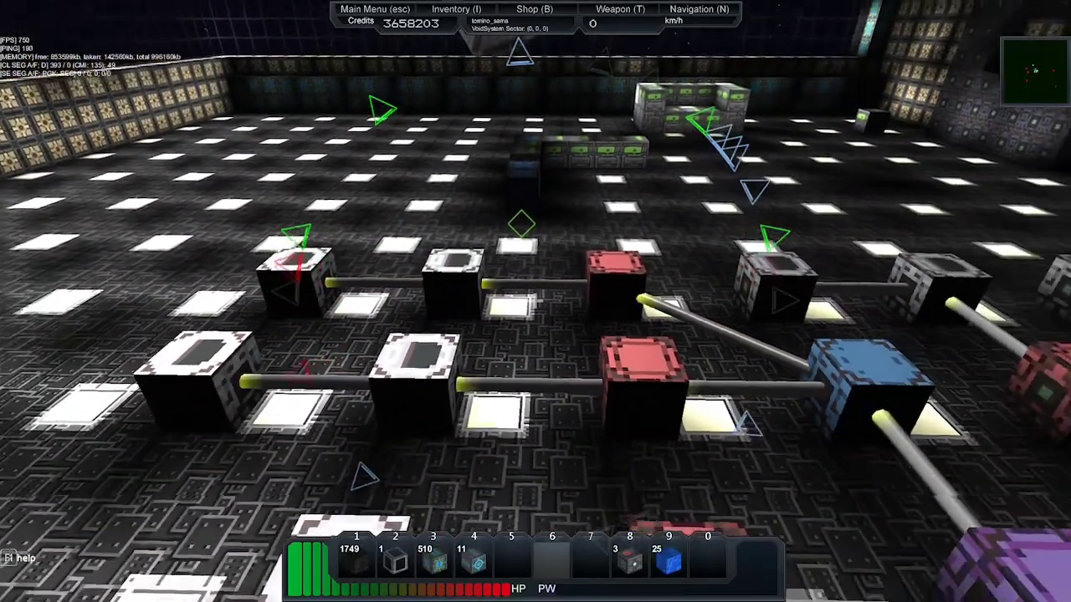
pyautogui.press('w')
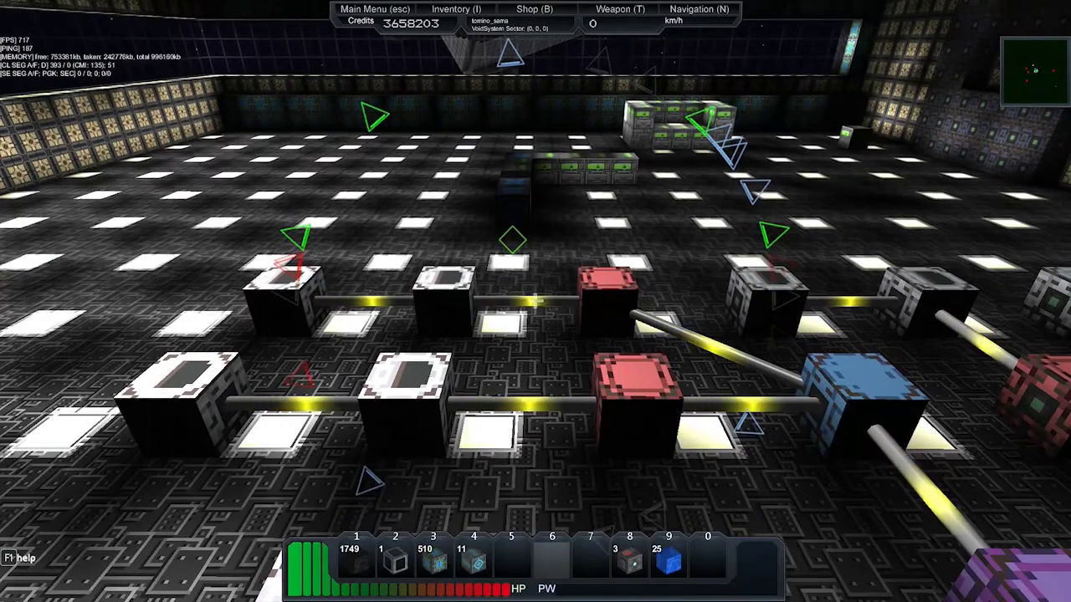
pyautogui.press('a')
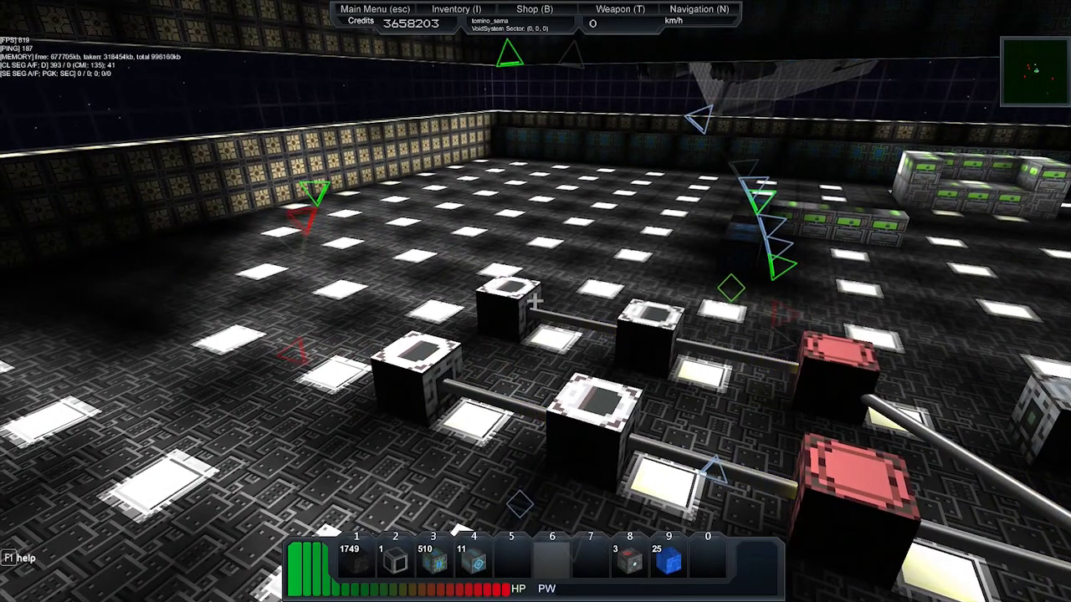
pyautogui.press('w')
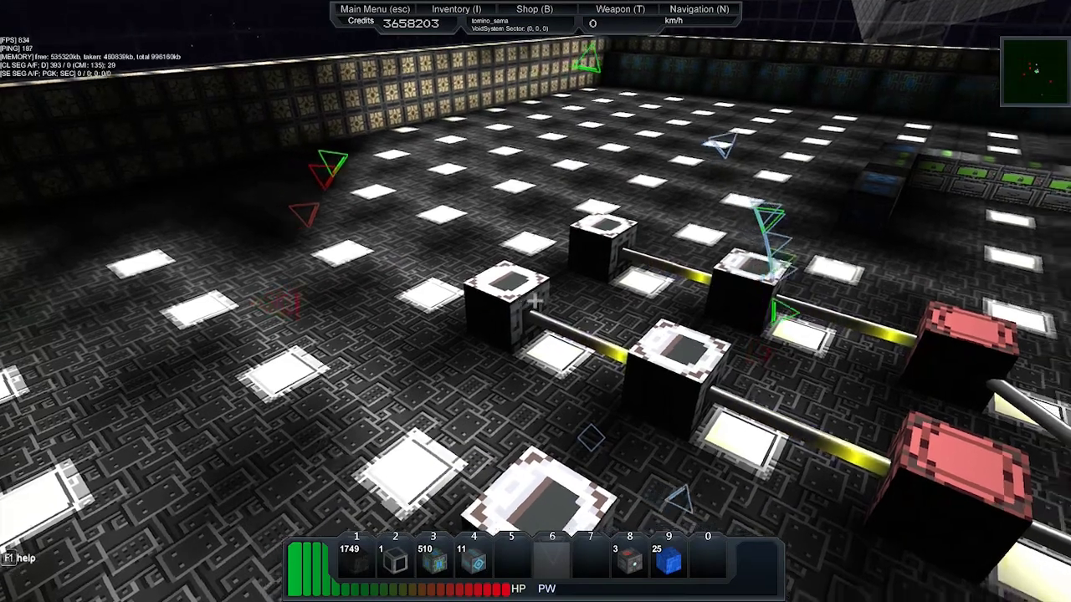
pyautogui.press('w')
pyautogui.press('w')
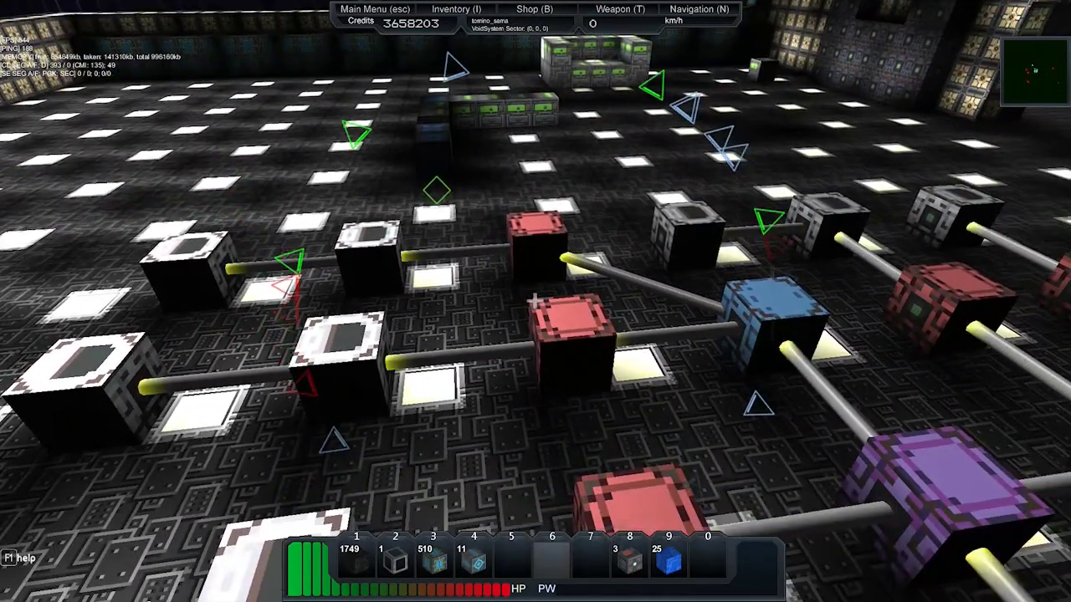
pyautogui.press('w')
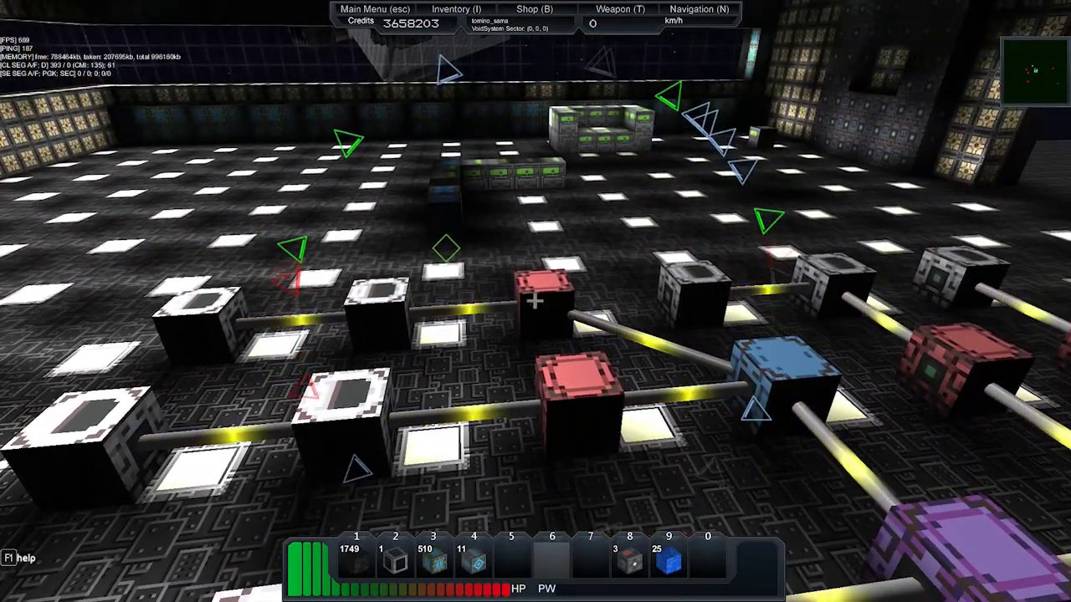
pyautogui.press('w')
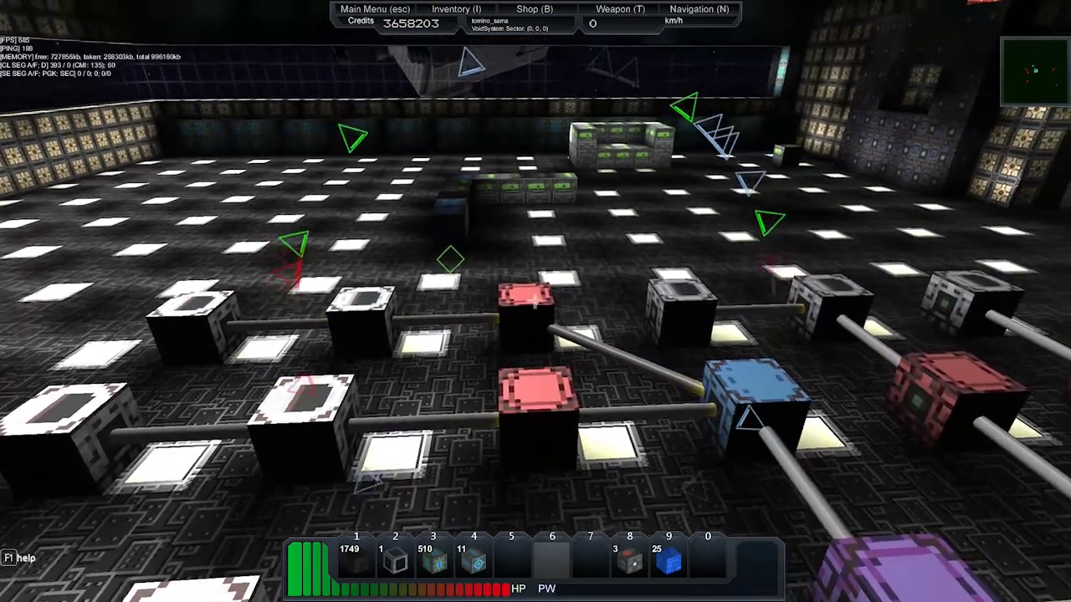
pyautogui.press('w')
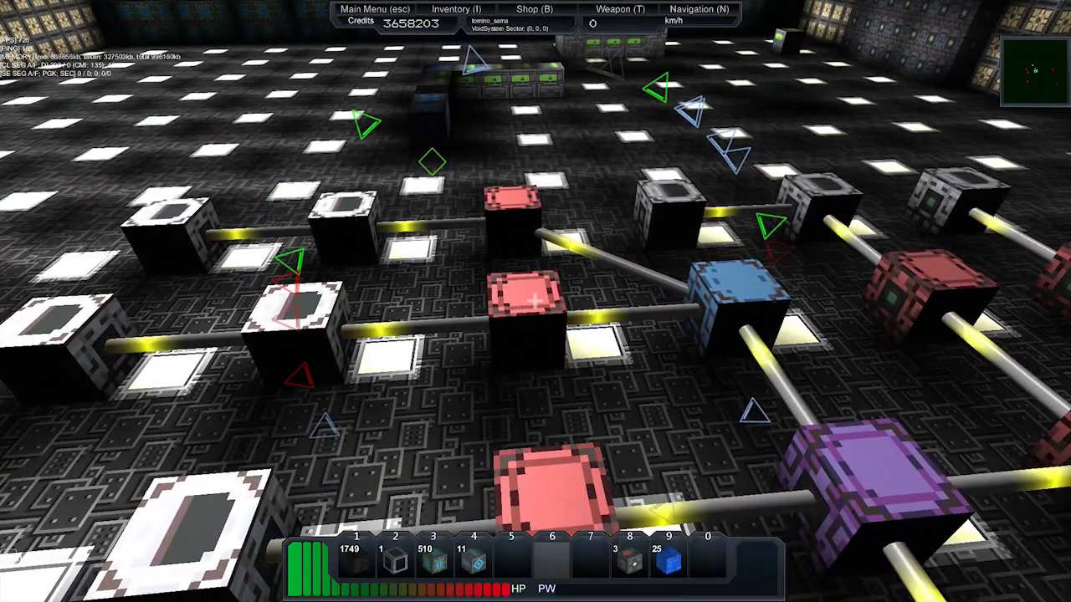
# Step: Move along the factory lines to centre the view on the purple block
pyautogui.press('a')
pyautogui.press('d')
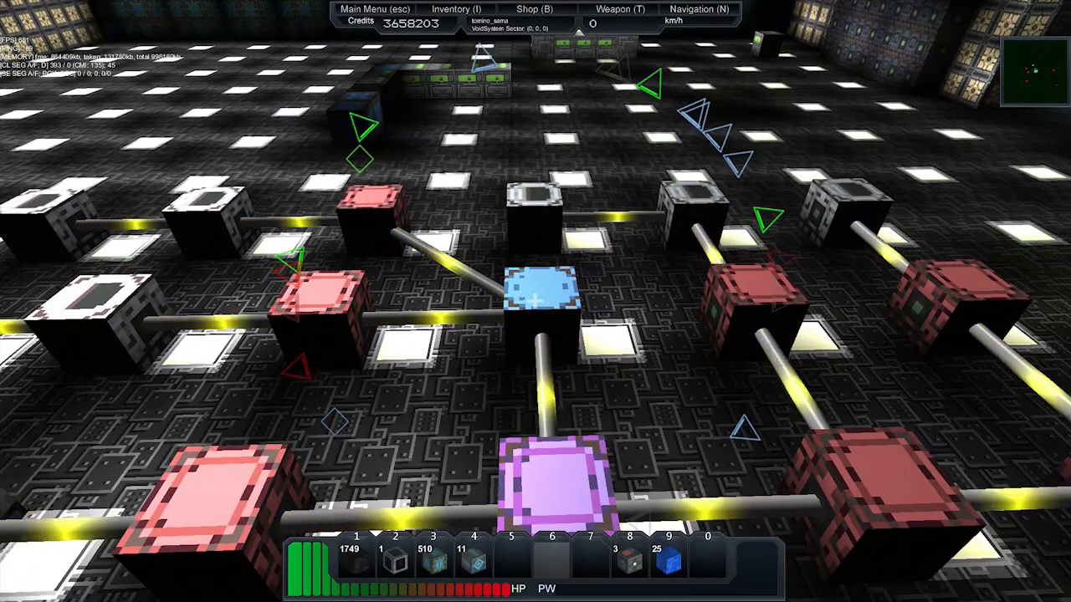
pyautogui.press('s')
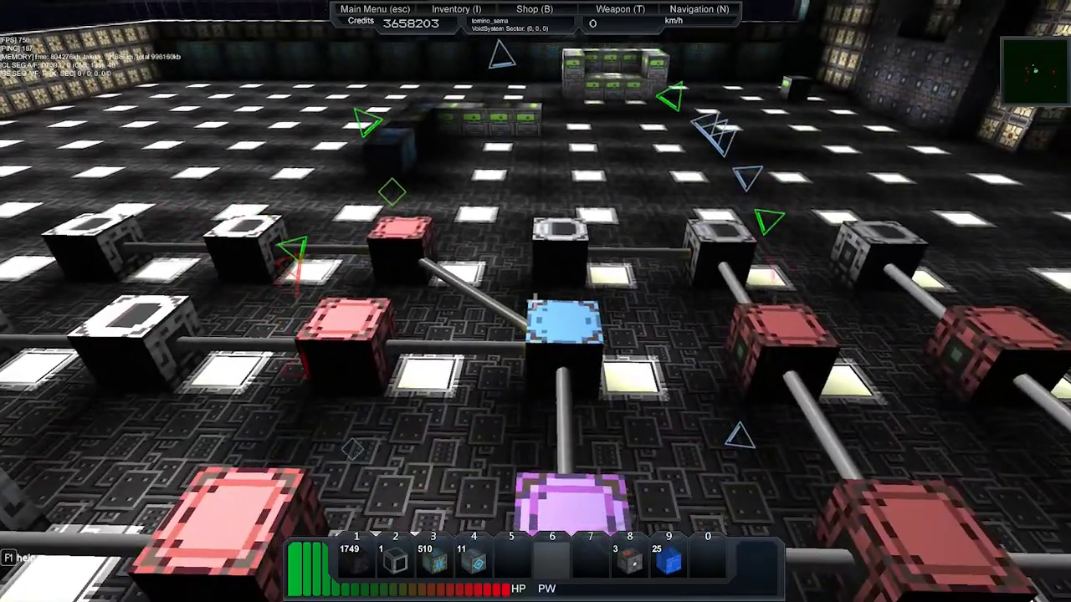
pyautogui.press('w')
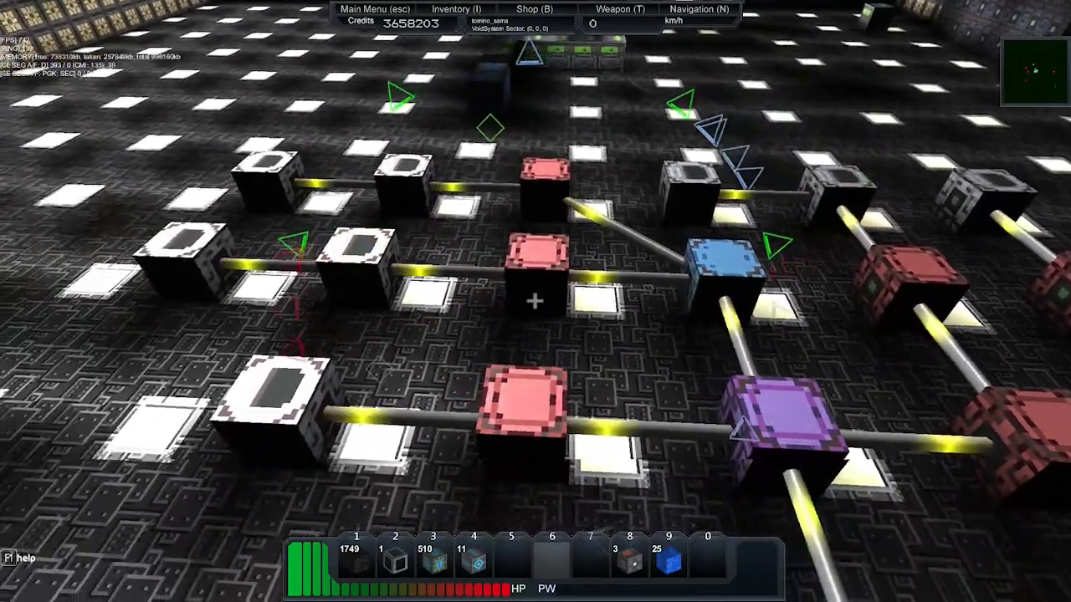
pyautogui.press('a')
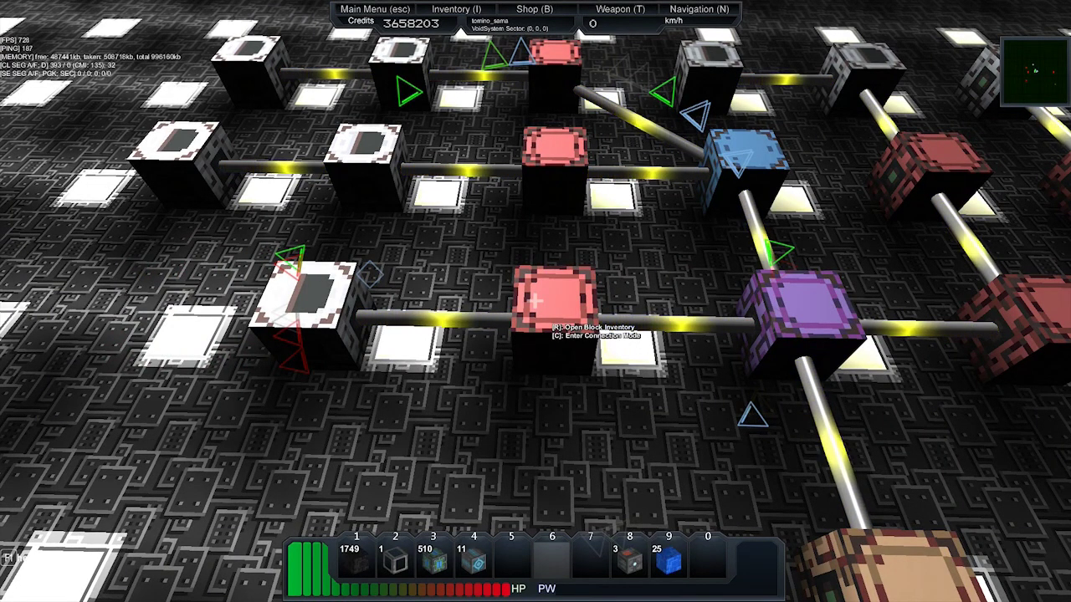
pyautogui.press('w')
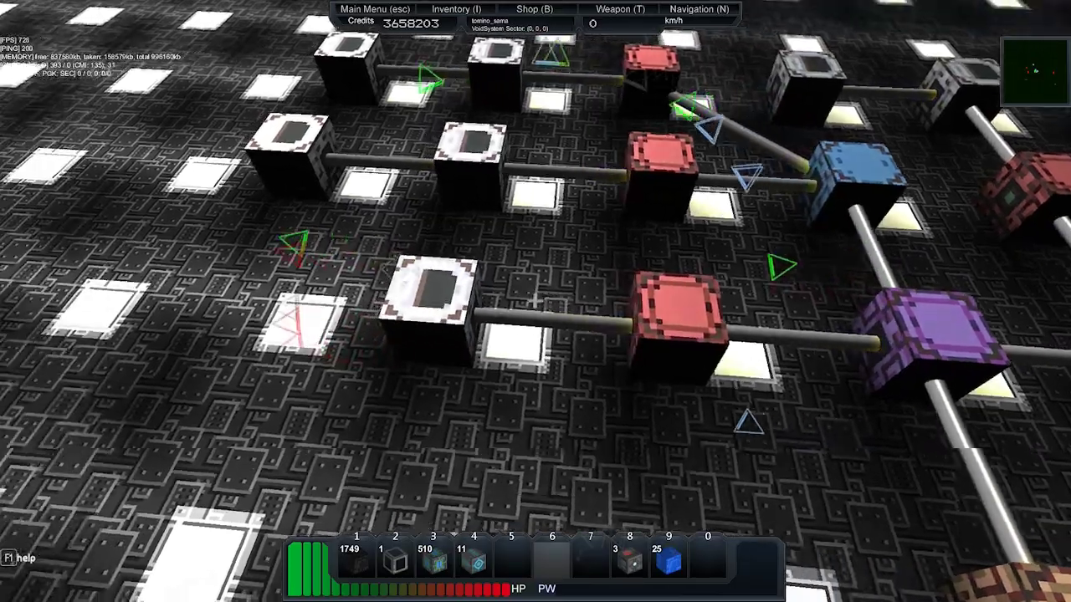
pyautogui.press('d')
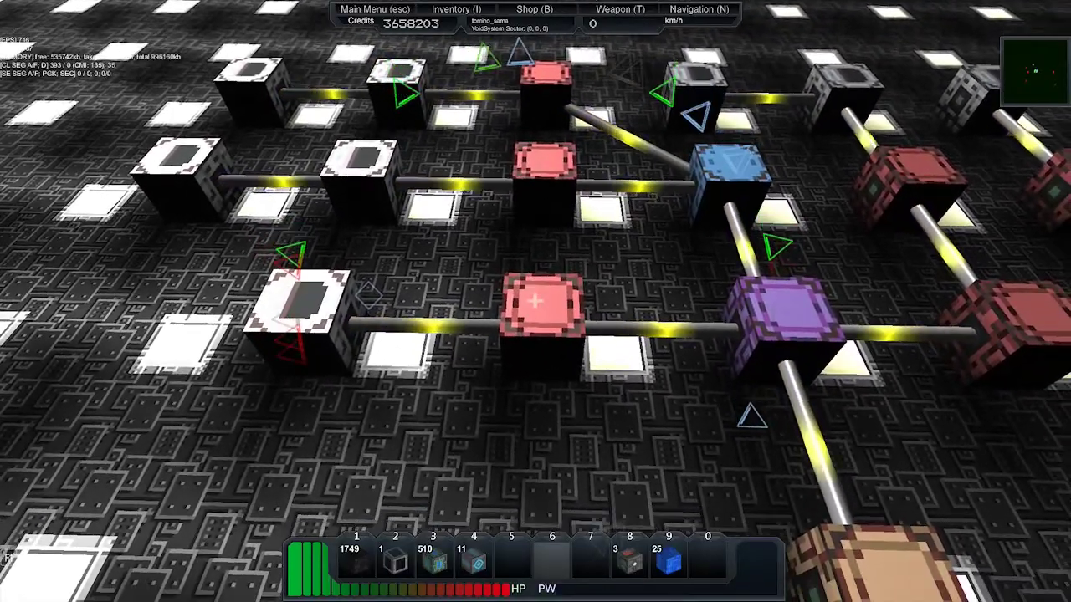
pyautogui.press('w')
pyautogui.press('a')
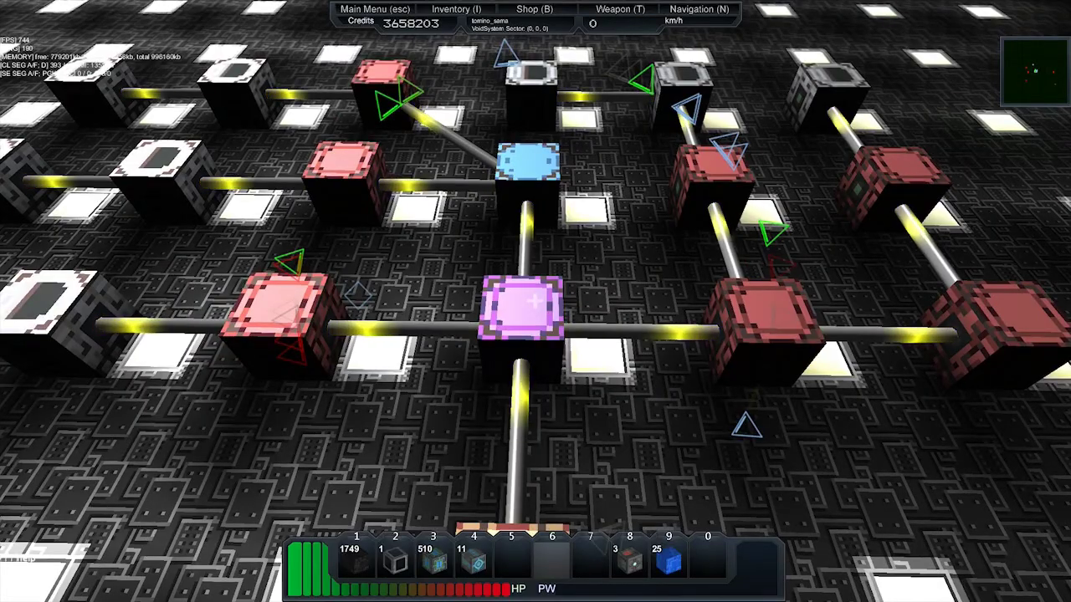
pyautogui.press('s')
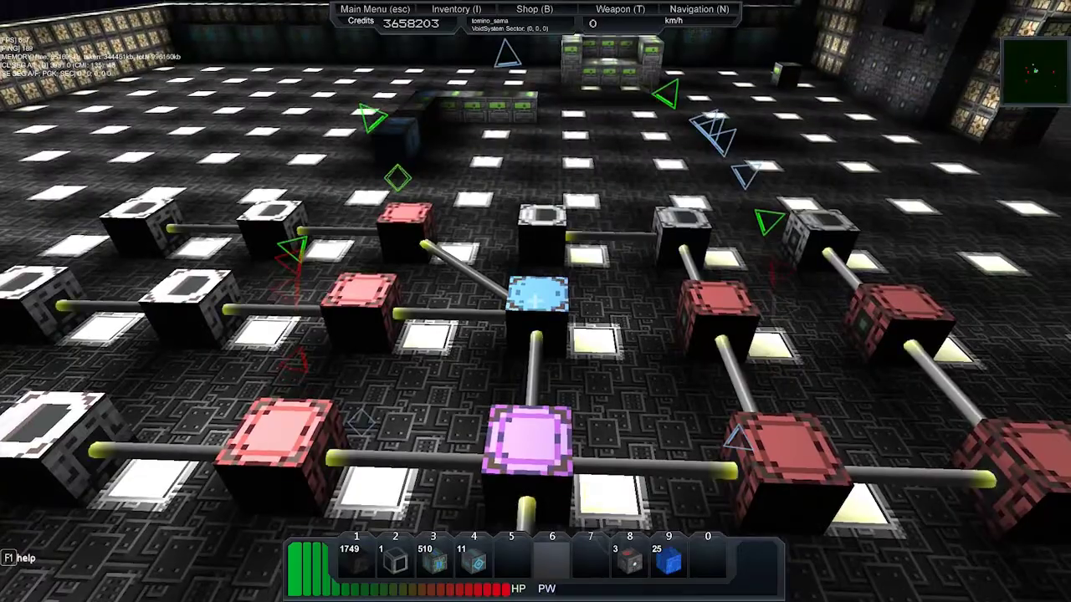
pyautogui.press('d')
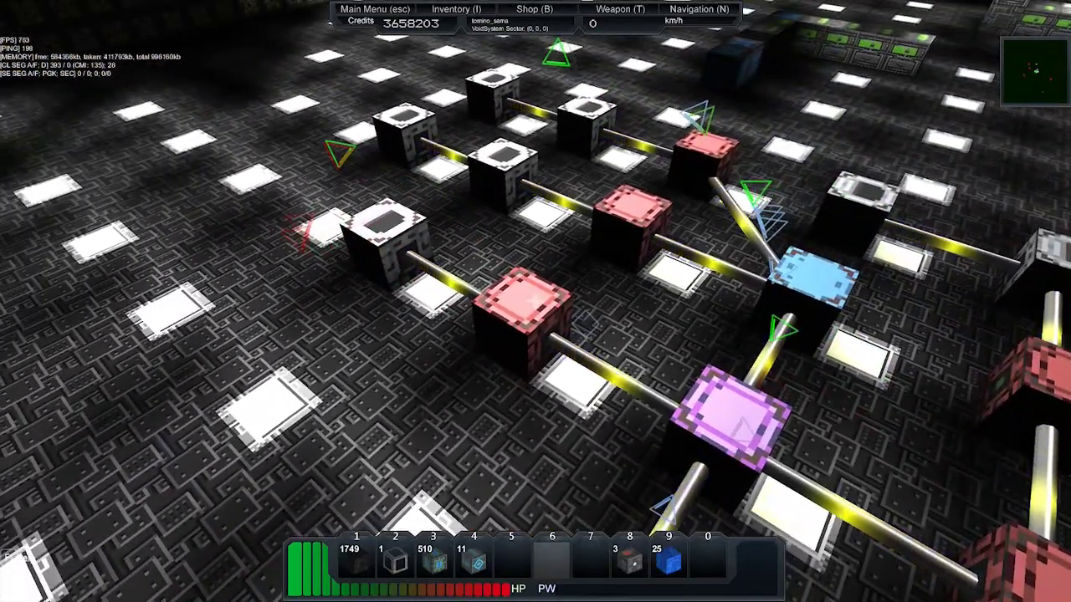
pyautogui.press('a')
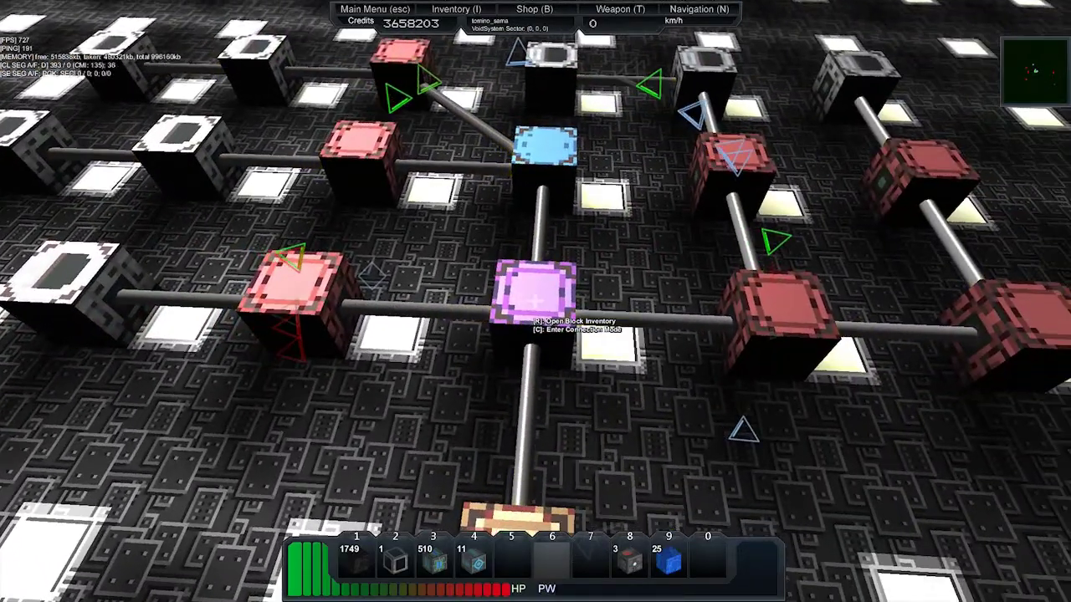
pyautogui.press('w')
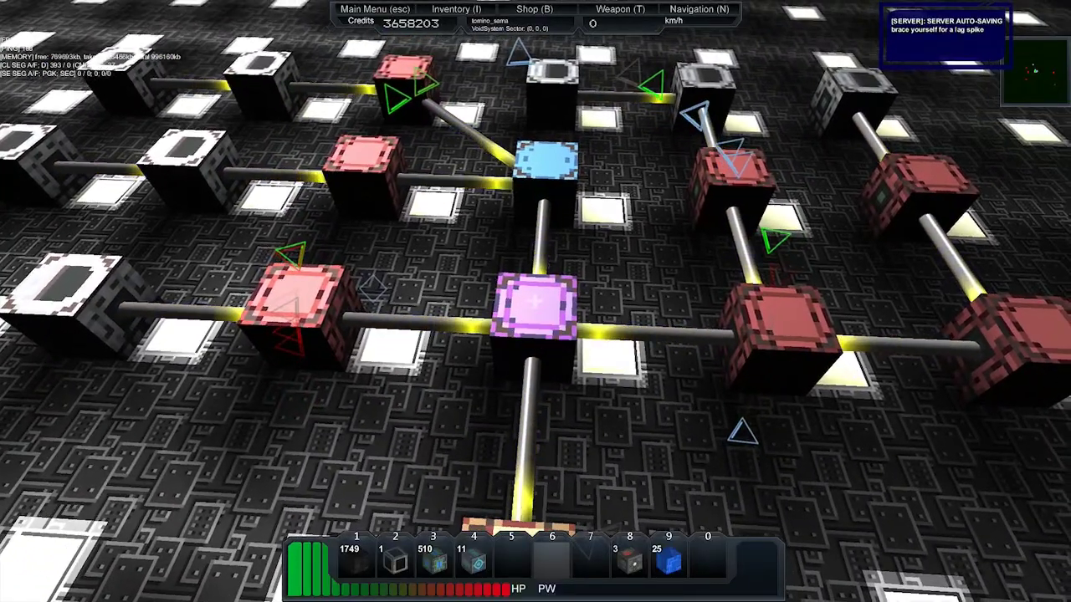
pyautogui.press('s')
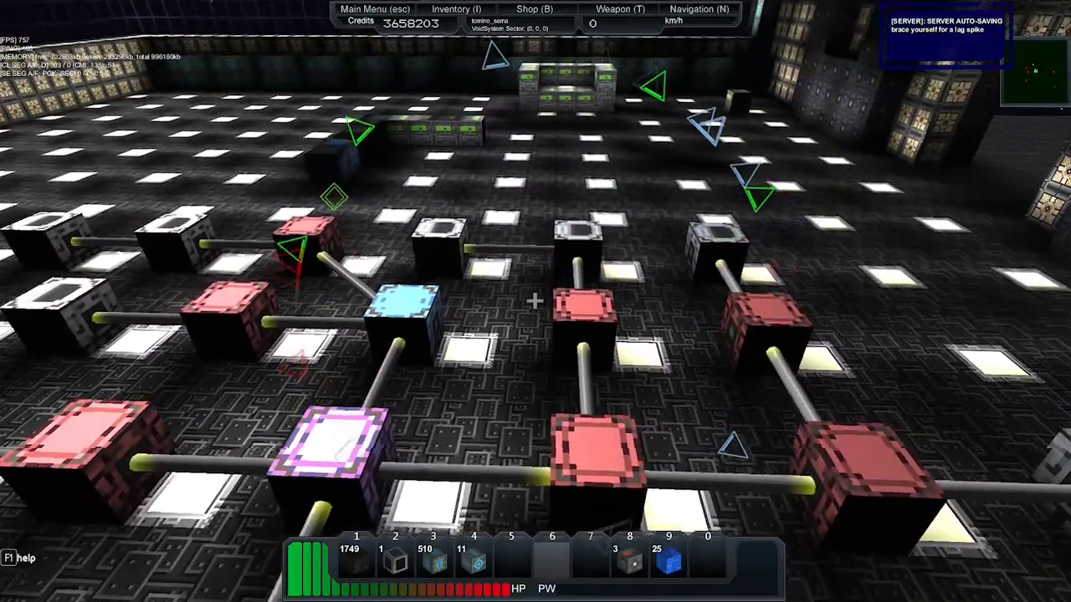
# Step: Rise above the grid for a top-down view, then settle over the purple-centred branch
pyautogui.press('space')
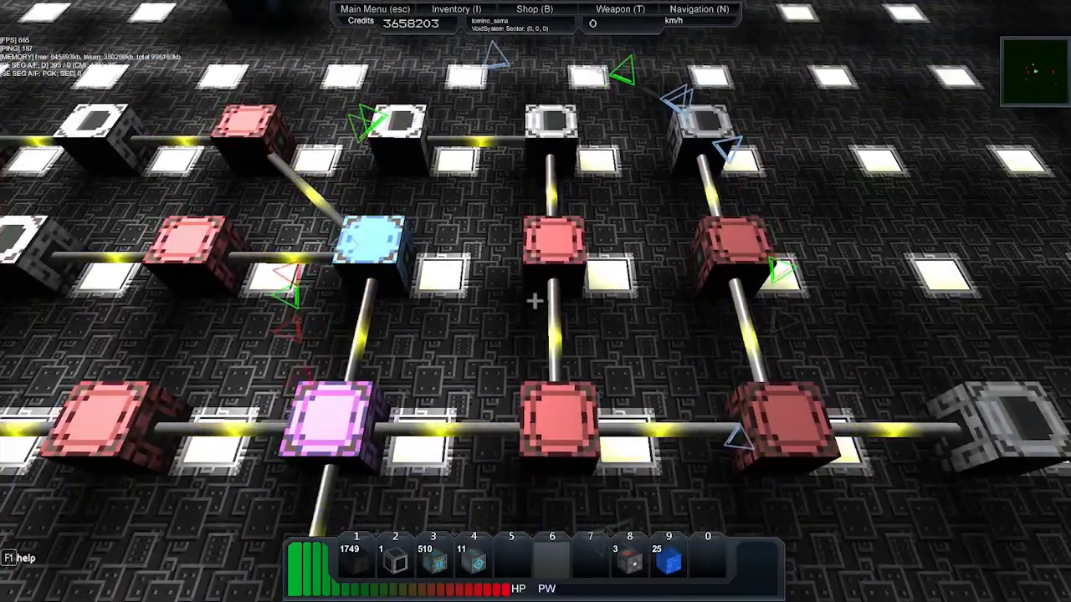
pyautogui.press('w')
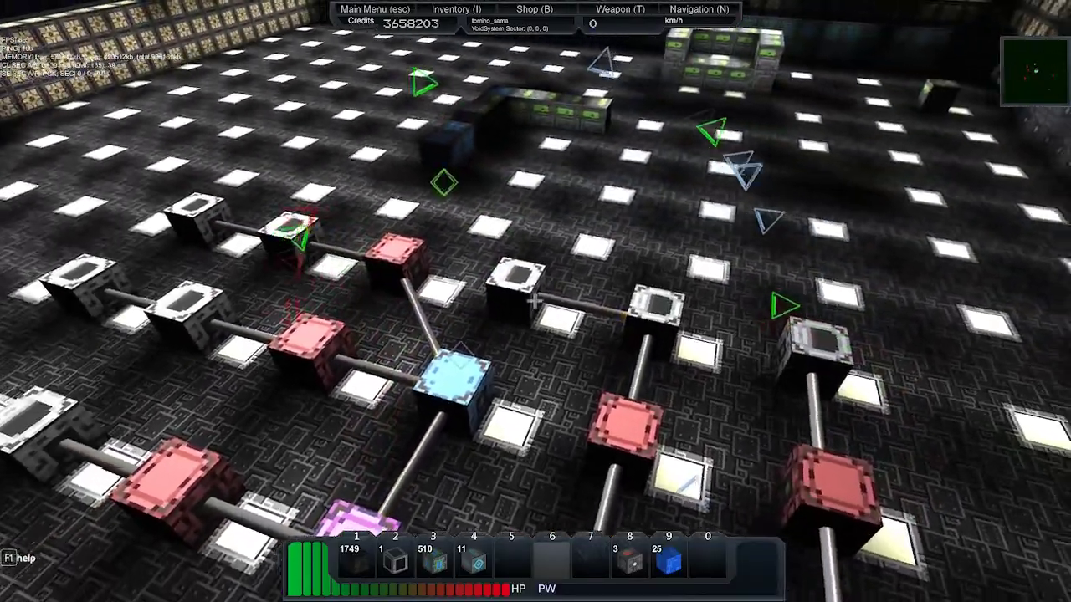
pyautogui.press('w')
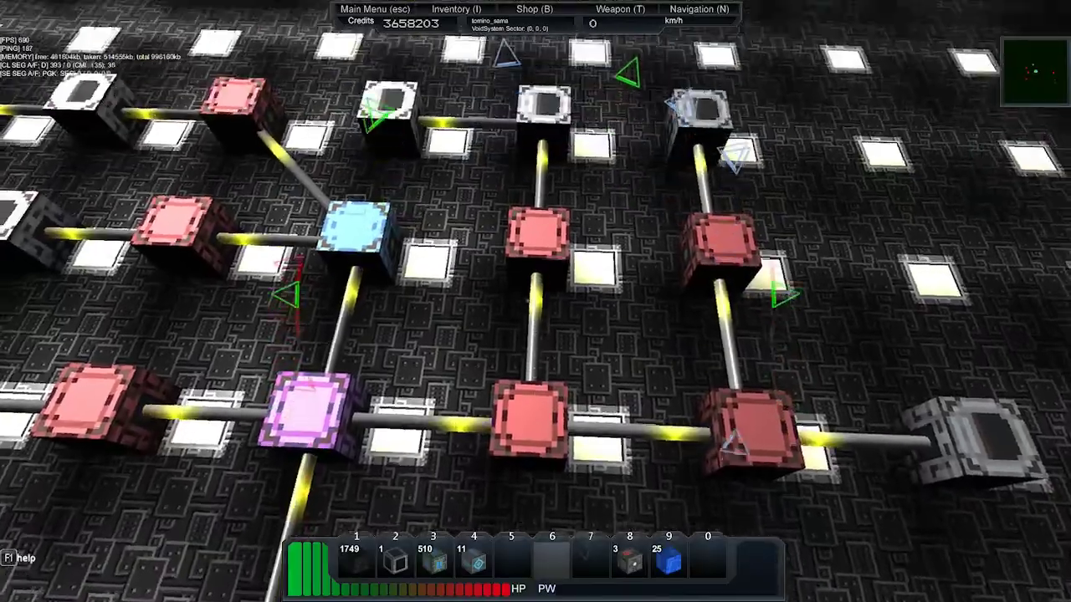
pyautogui.press('w')
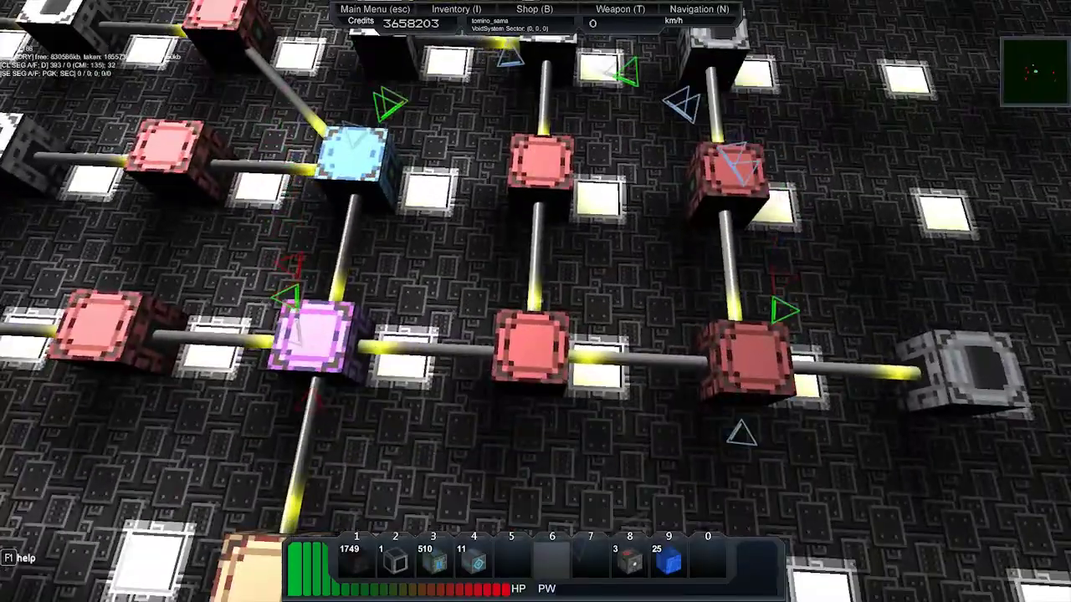
pyautogui.press('w')
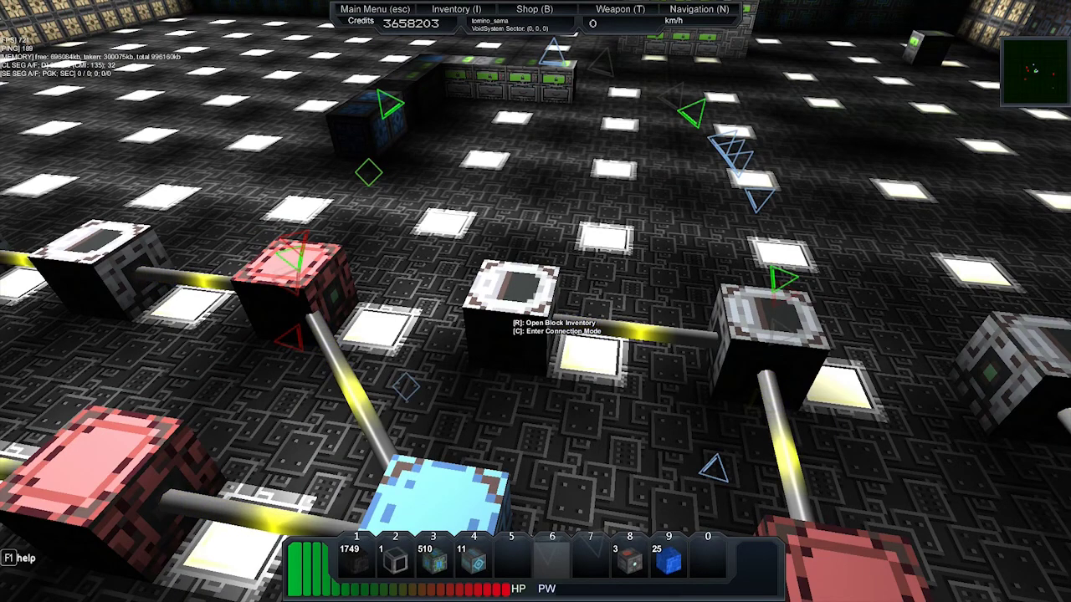
pyautogui.press('s')
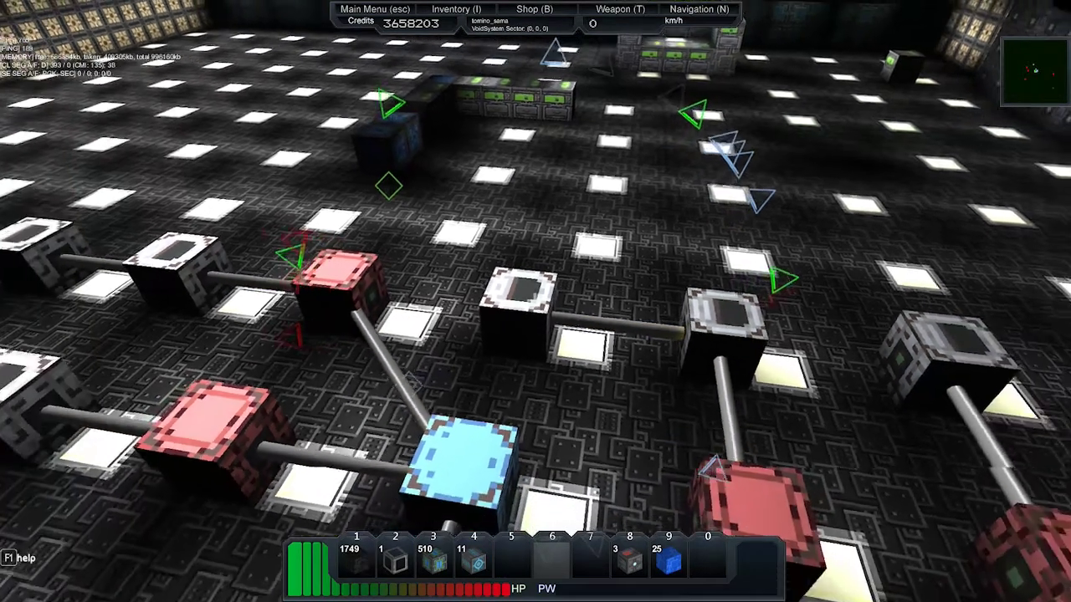
pyautogui.press('w')
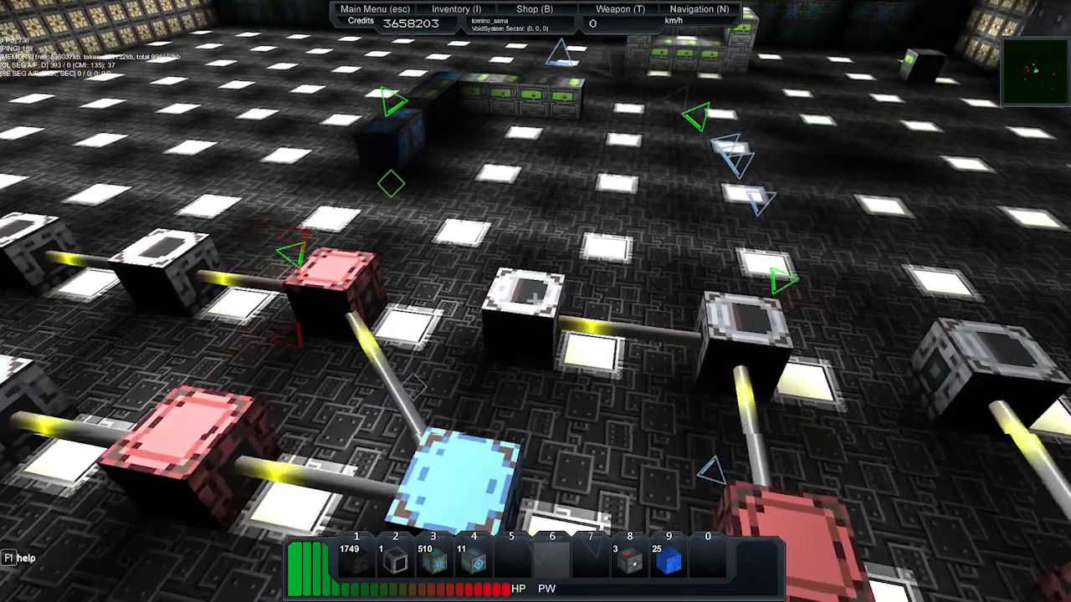
pyautogui.press('s')
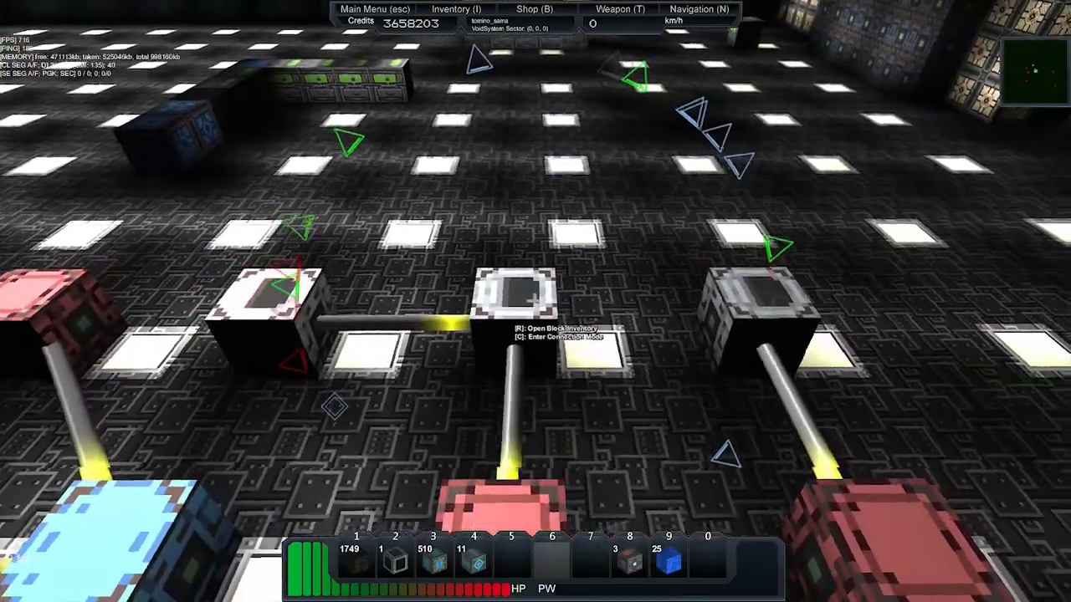
pyautogui.press('w')
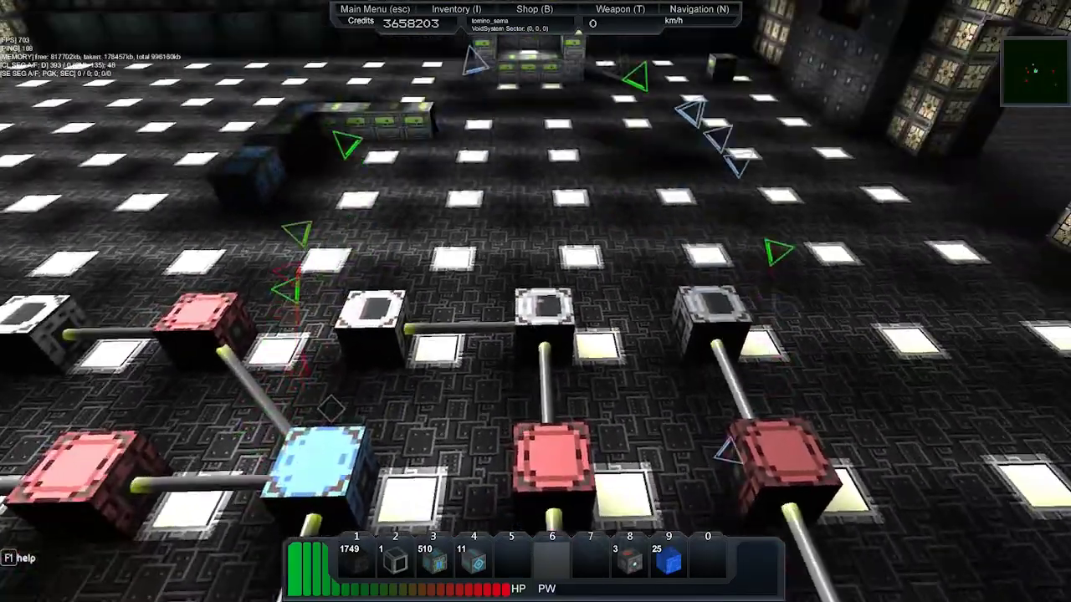
pyautogui.press('s')
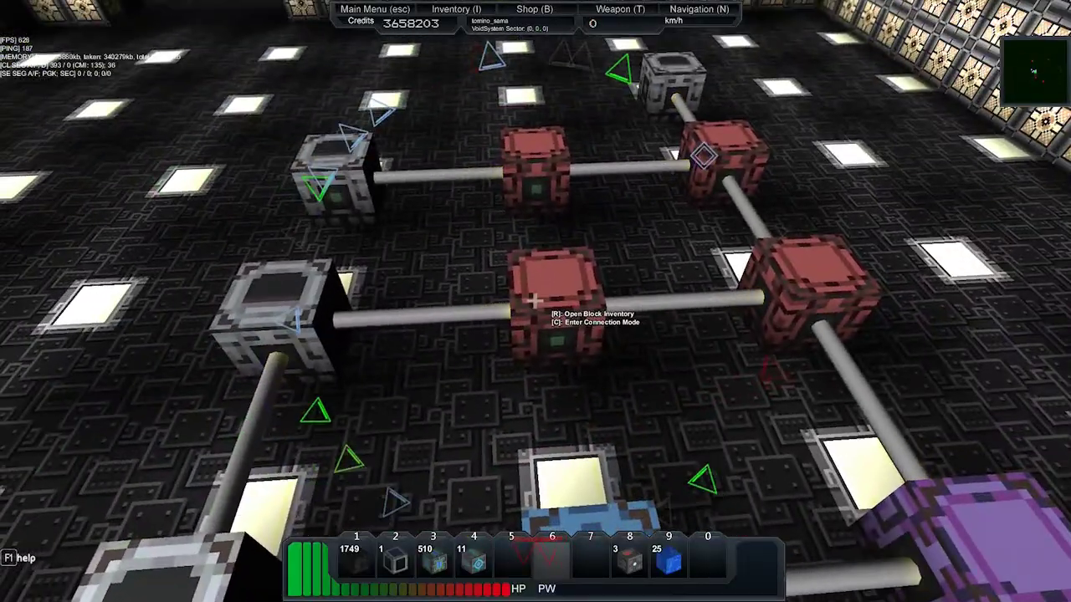
pyautogui.press('s')
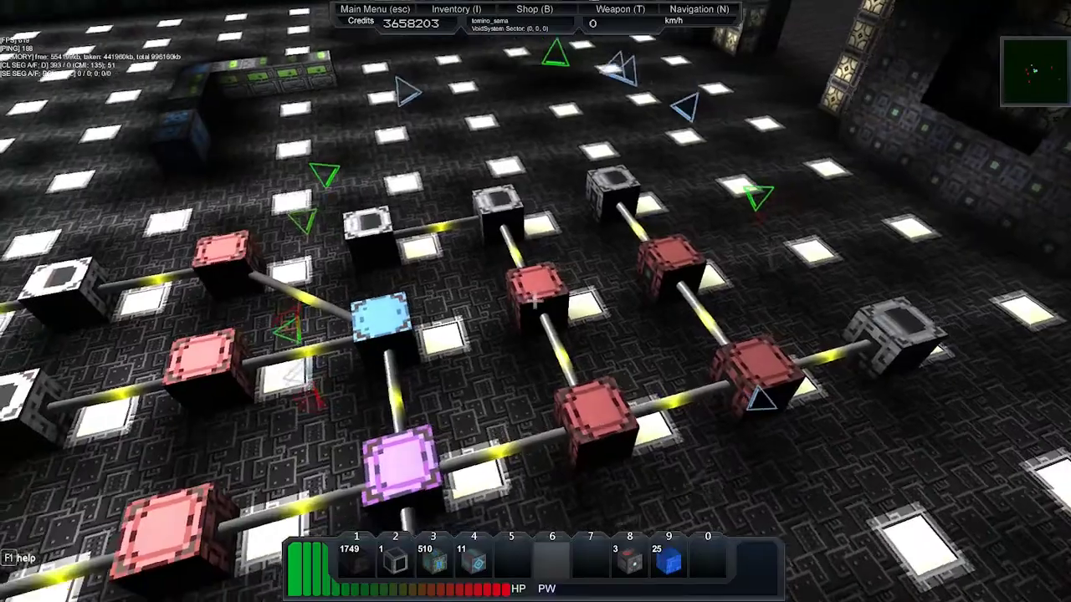
pyautogui.moveTo(535, 301); pyautogui.dragTo(586, 276)
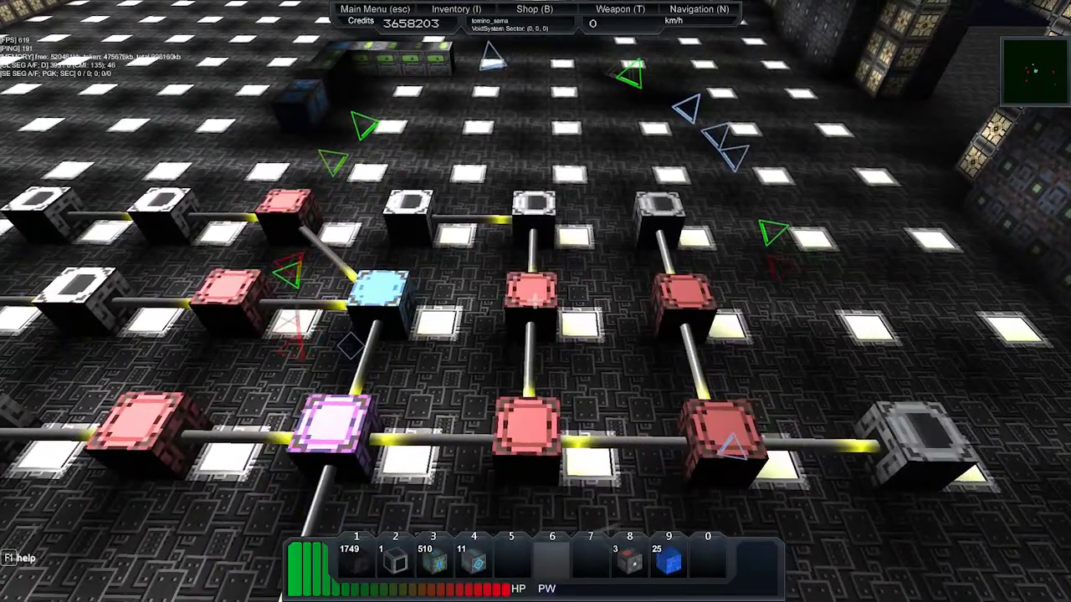
pyautogui.press('w')
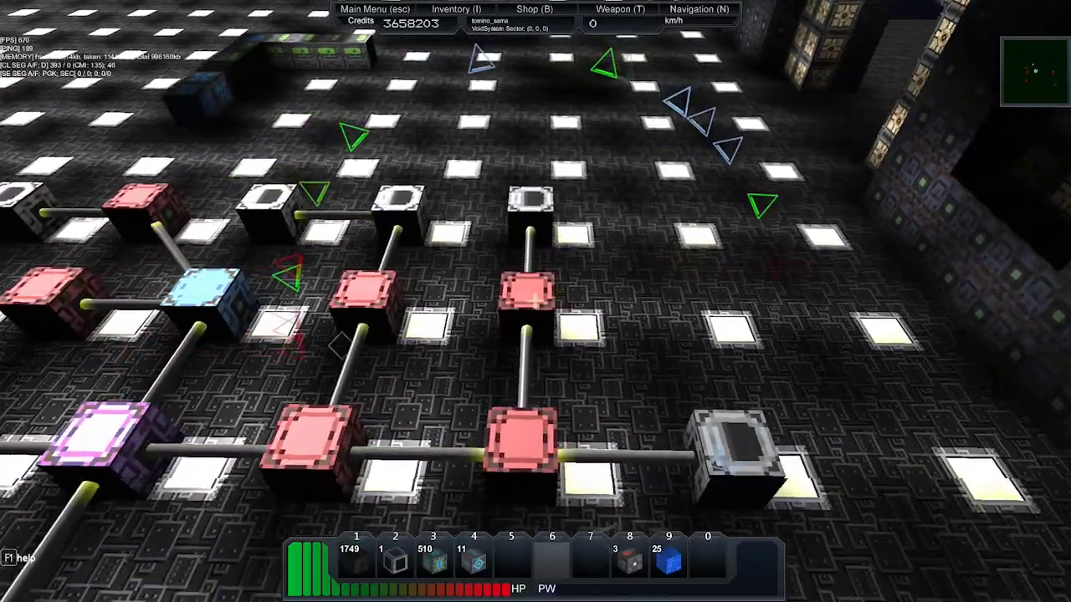
pyautogui.press('s')
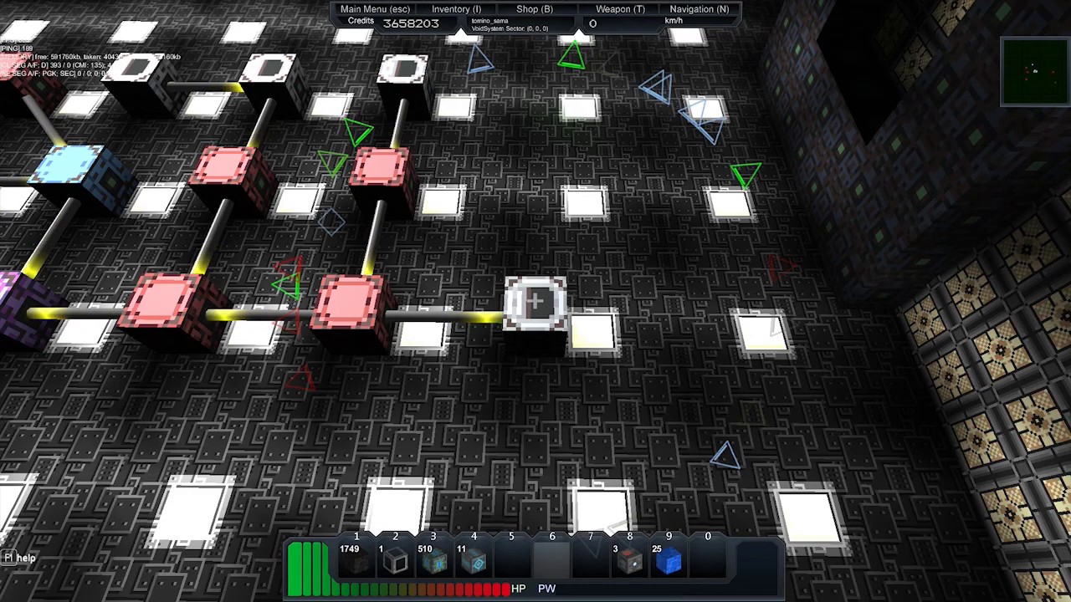
# Step: Fly over the factory grid to inspect the grey end block
pyautogui.press('d')
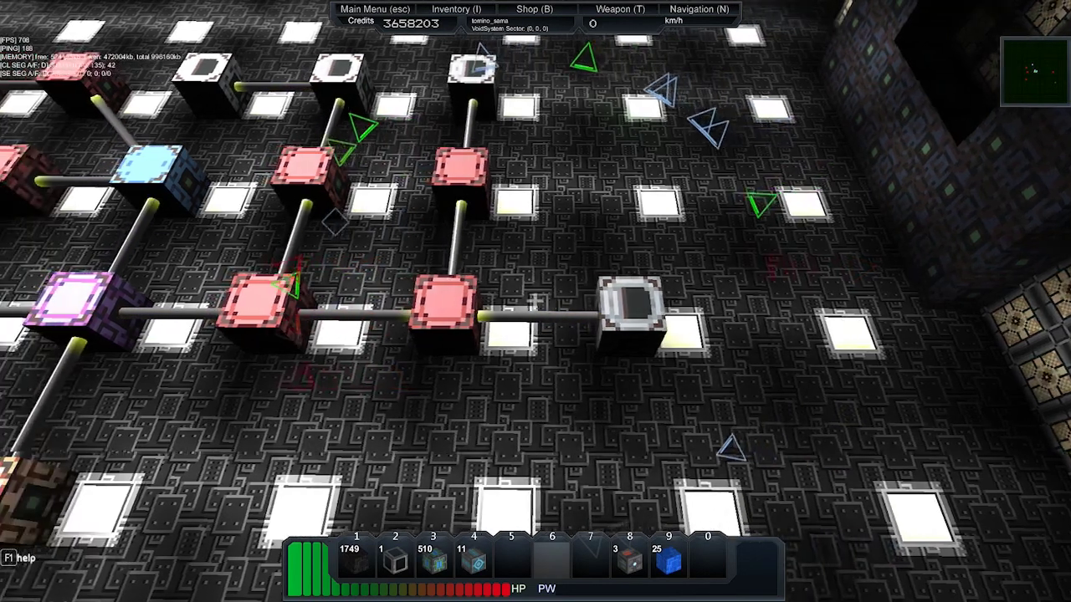
pyautogui.press('s')
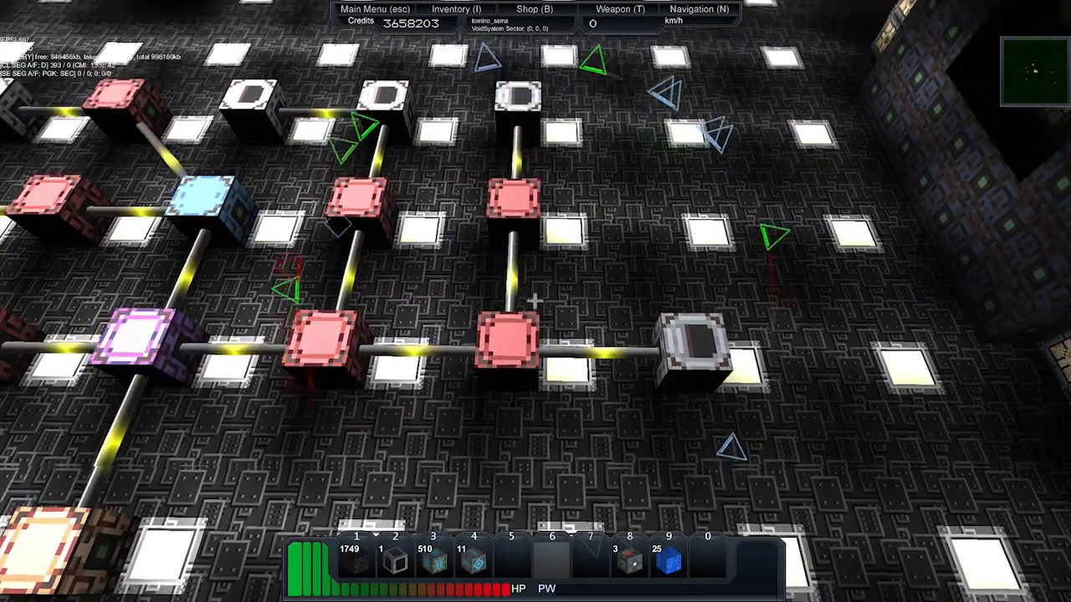
pyautogui.press('w')
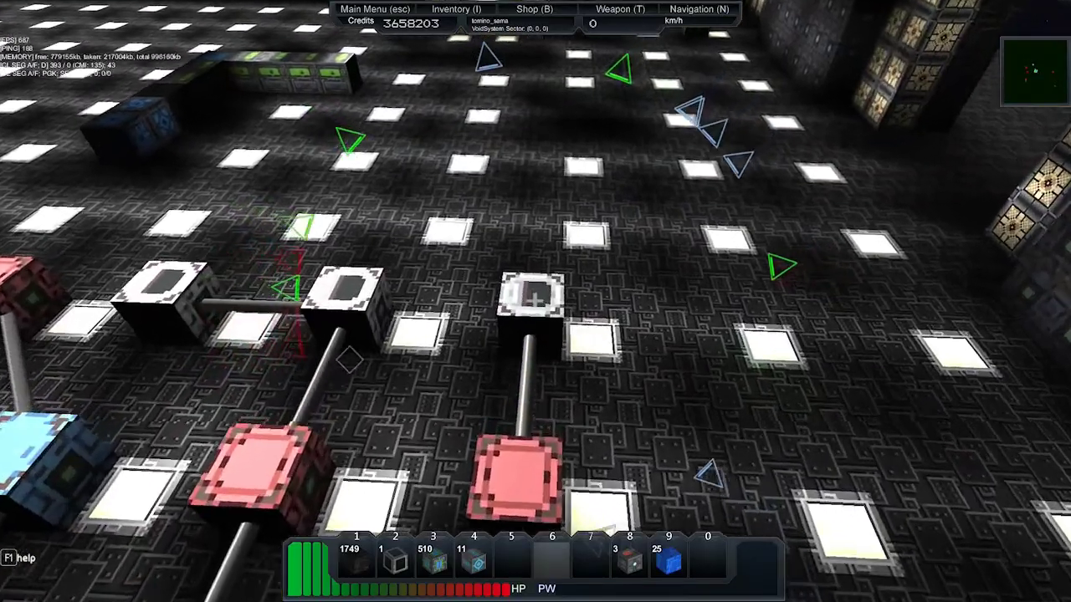
pyautogui.press('w')
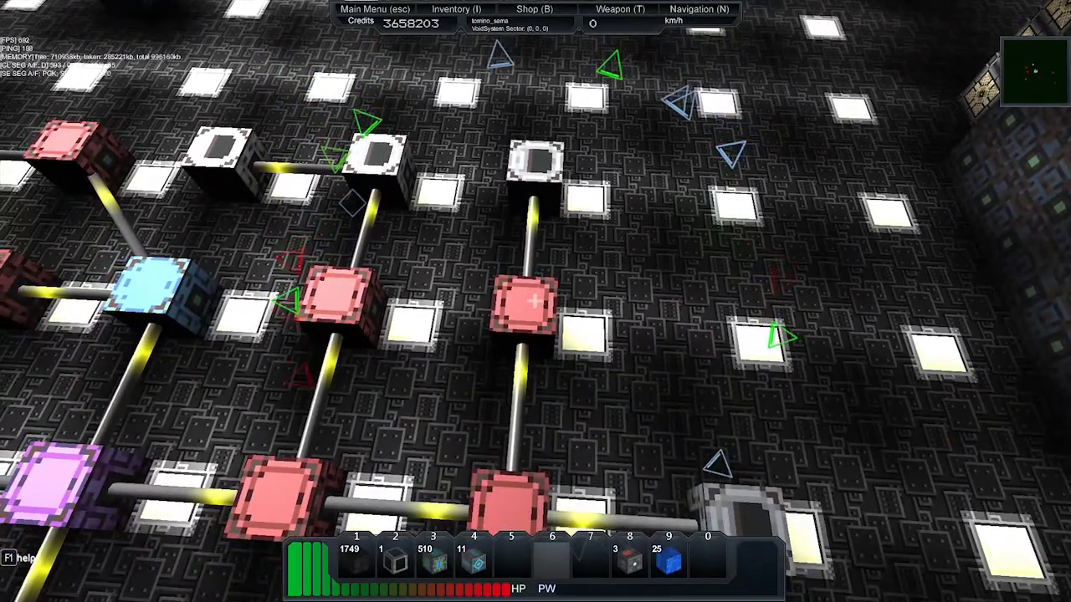
pyautogui.press('w')
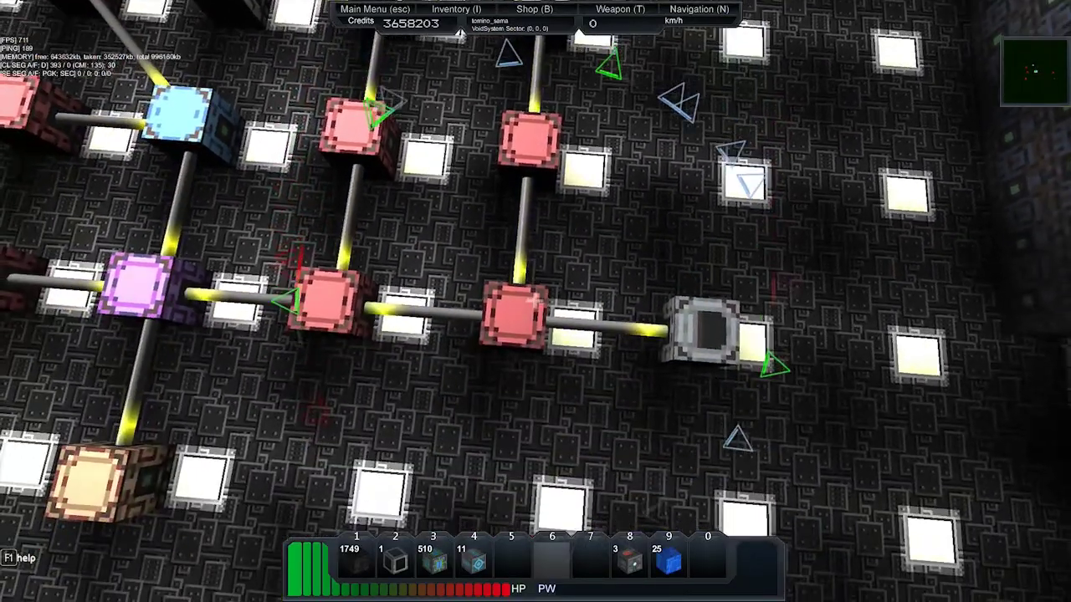
pyautogui.press('w')
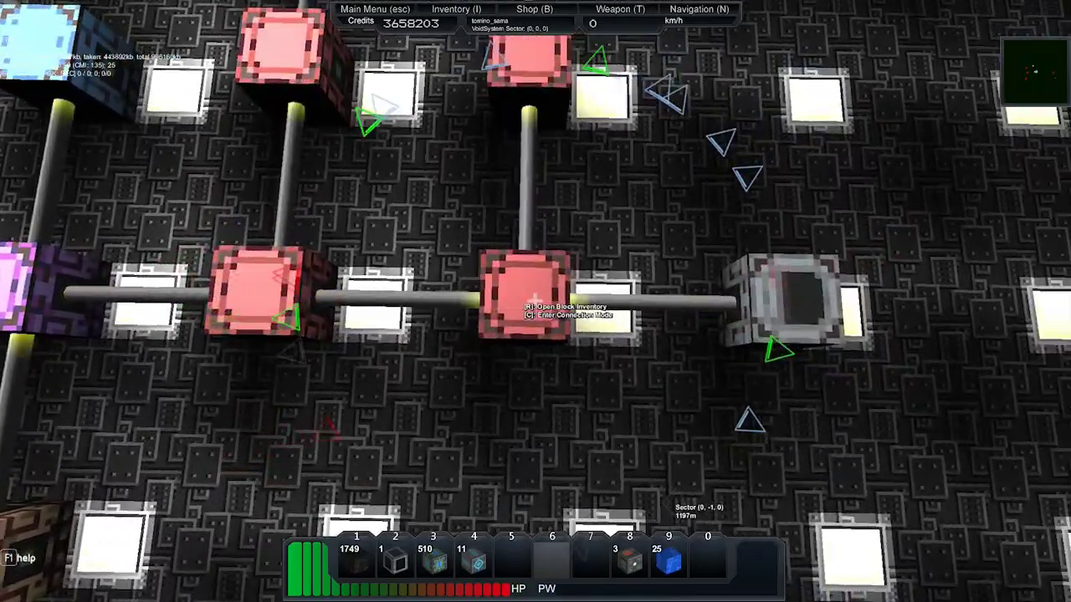
pyautogui.press('w')
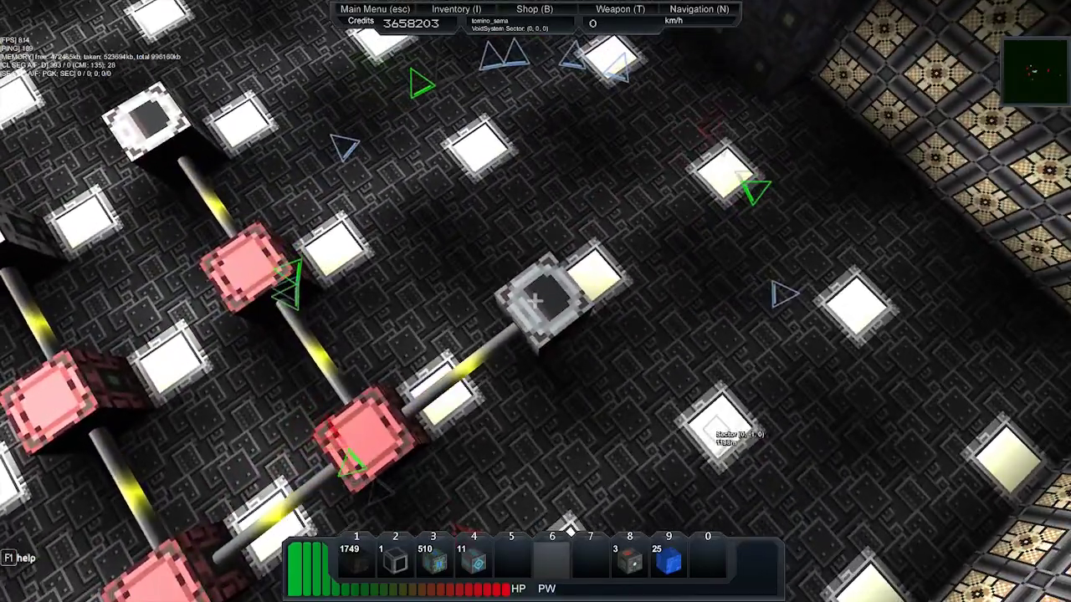
pyautogui.press('s')
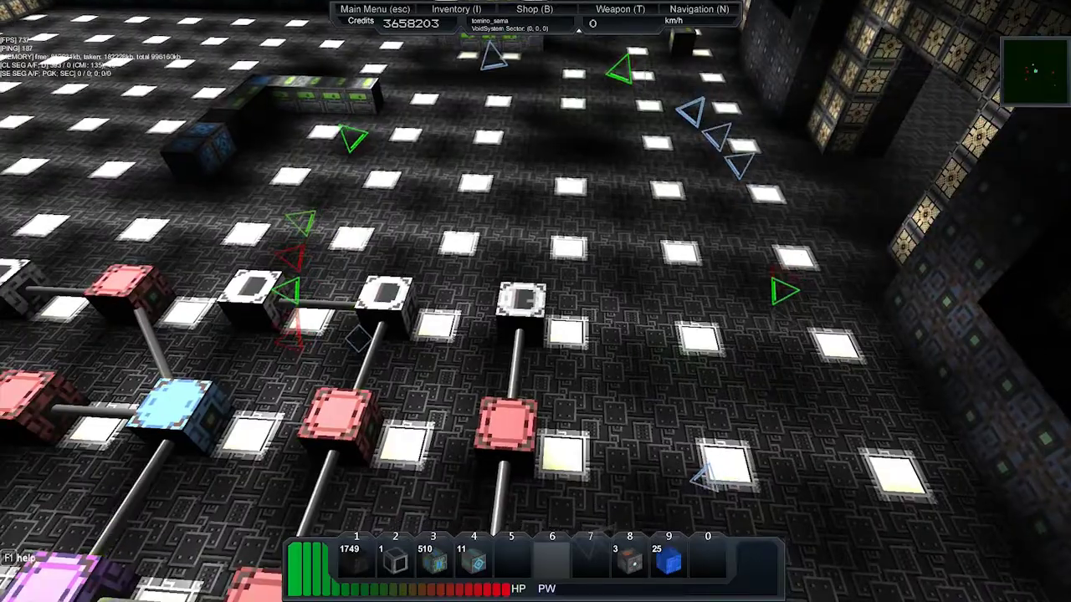
pyautogui.press('w')
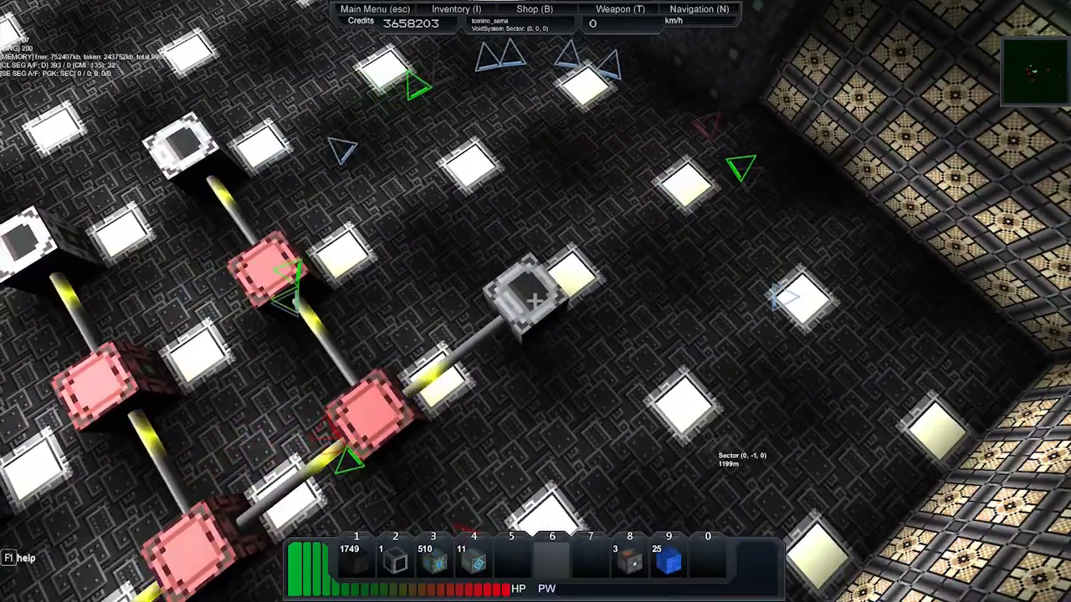
pyautogui.press('w')
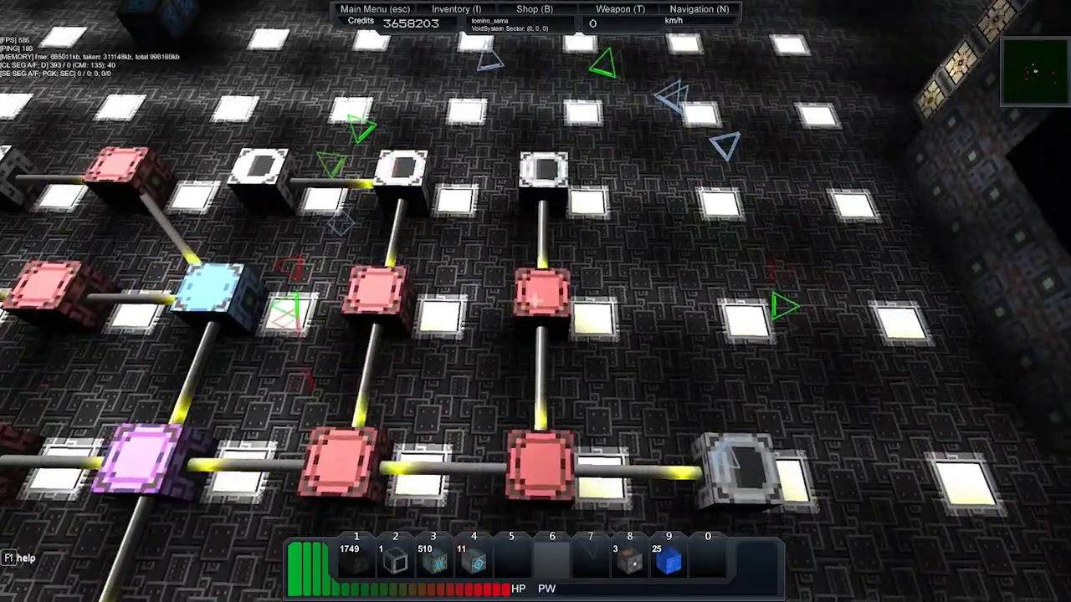
pyautogui.press('w')
pyautogui.press('w')
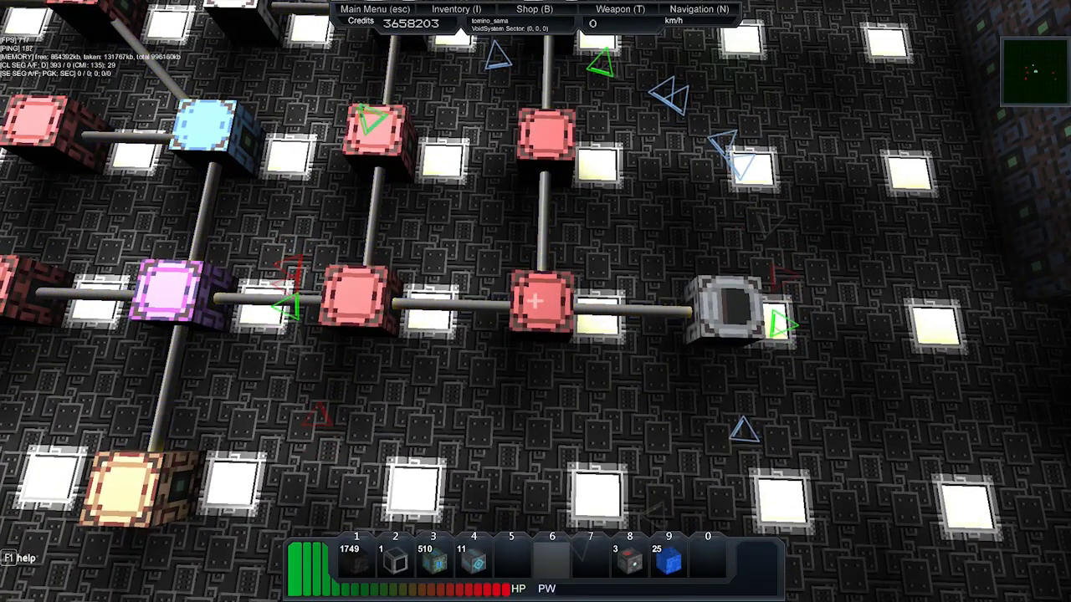
# Step: Follow the power flow along the rods to the orange block and open its storage
pyautogui.press('w')
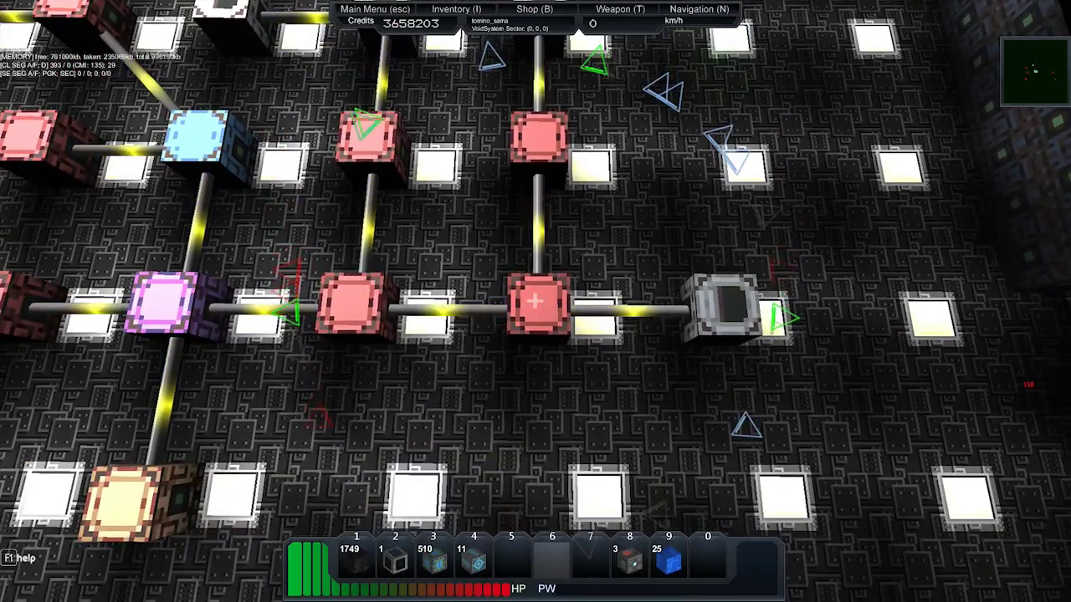
pyautogui.press('w')
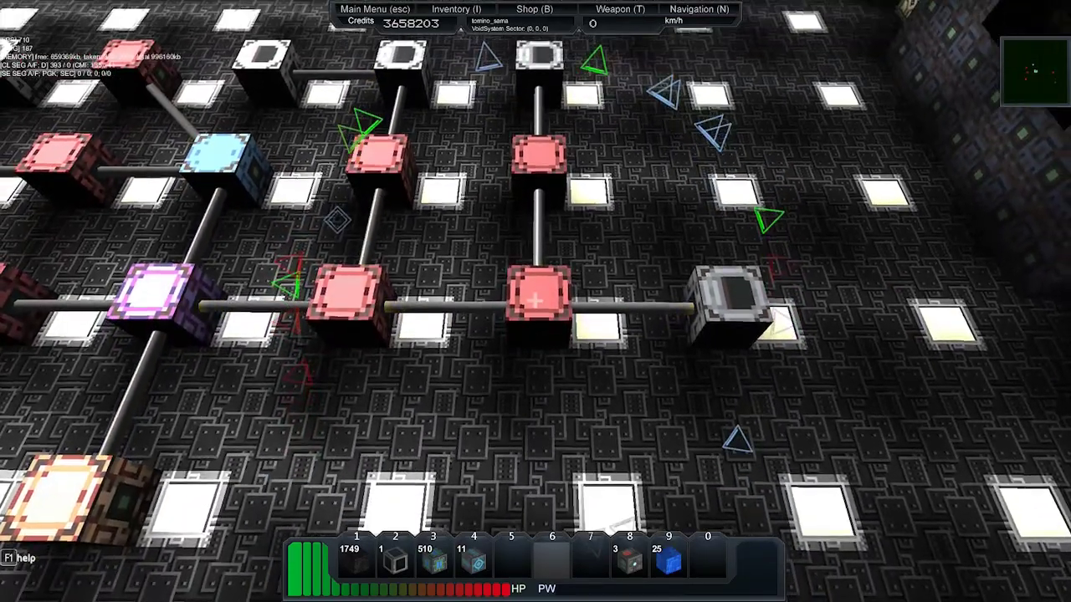
pyautogui.press('s')
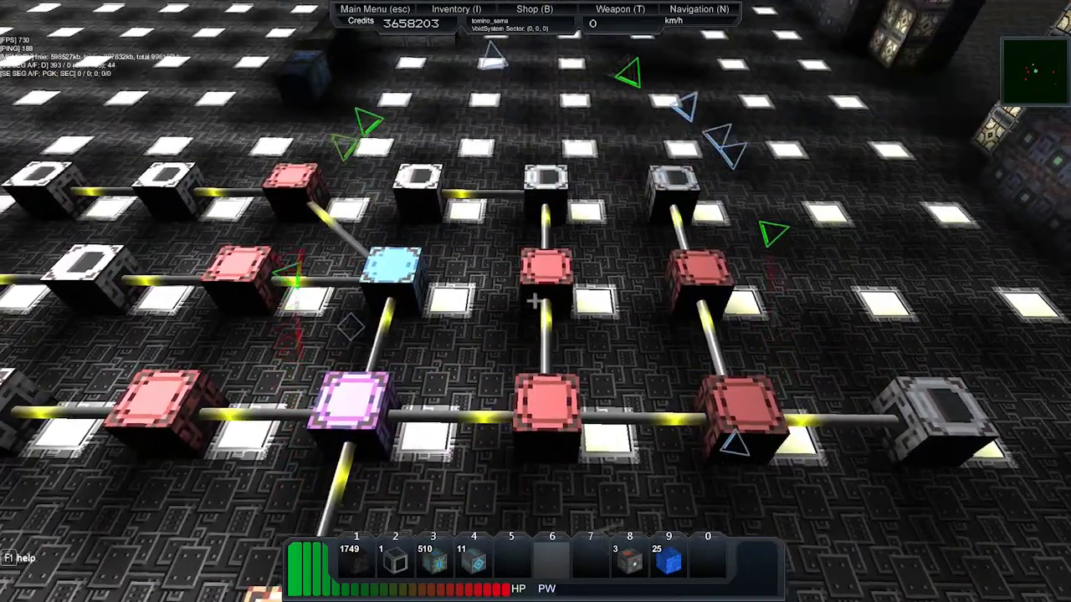
pyautogui.press('w')
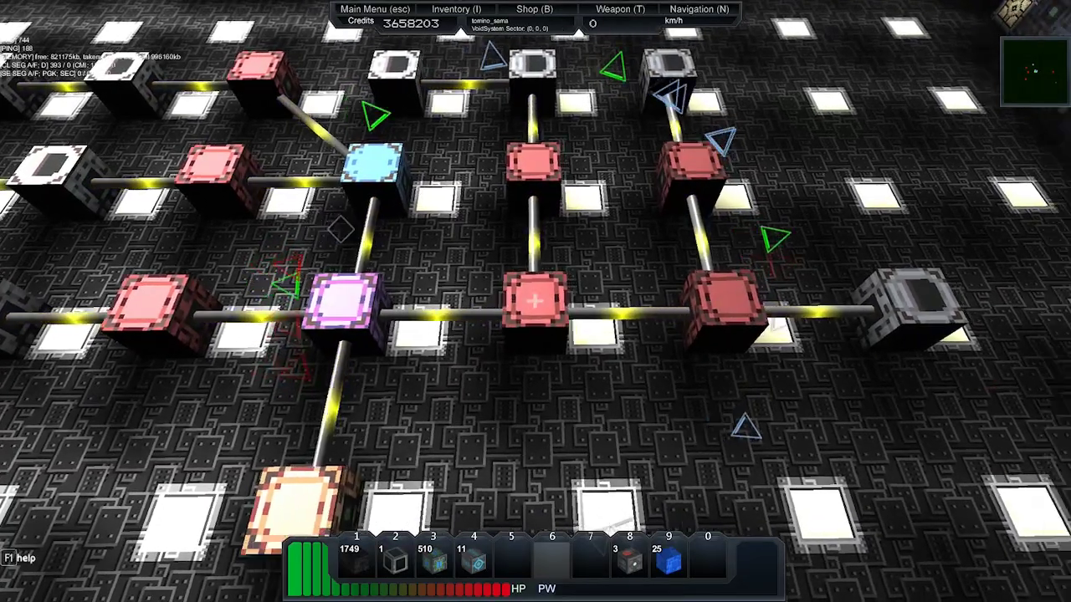
pyautogui.press('a')
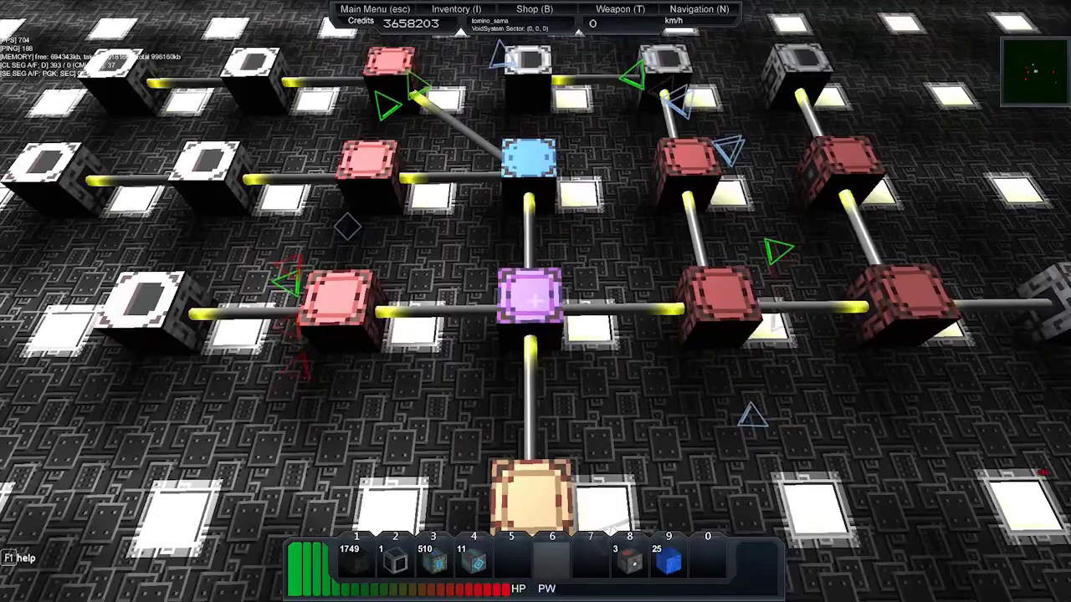
pyautogui.moveTo(535, 302); pyautogui.dragTo(419, 251)
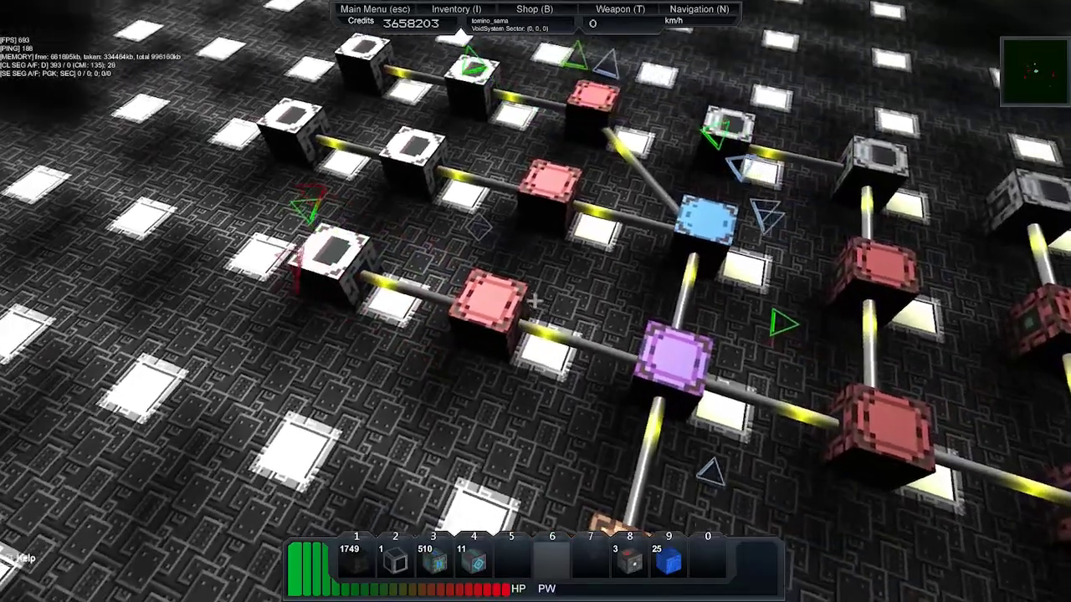
pyautogui.moveTo(535, 301); pyautogui.dragTo(636, 335)
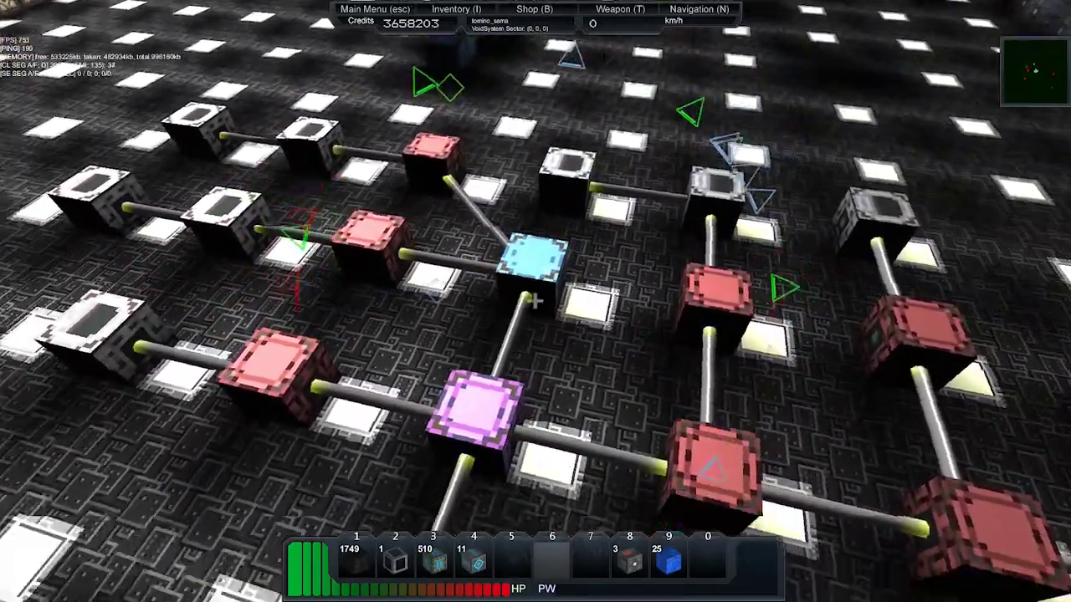
pyautogui.moveTo(536, 301); pyautogui.dragTo(435, 251)
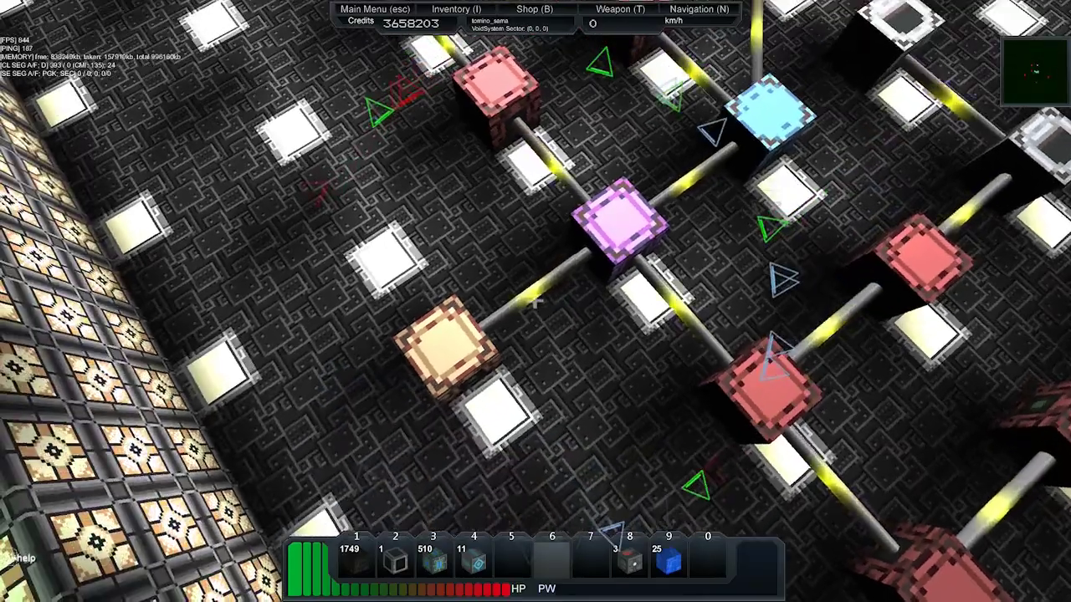
pyautogui.press('i')
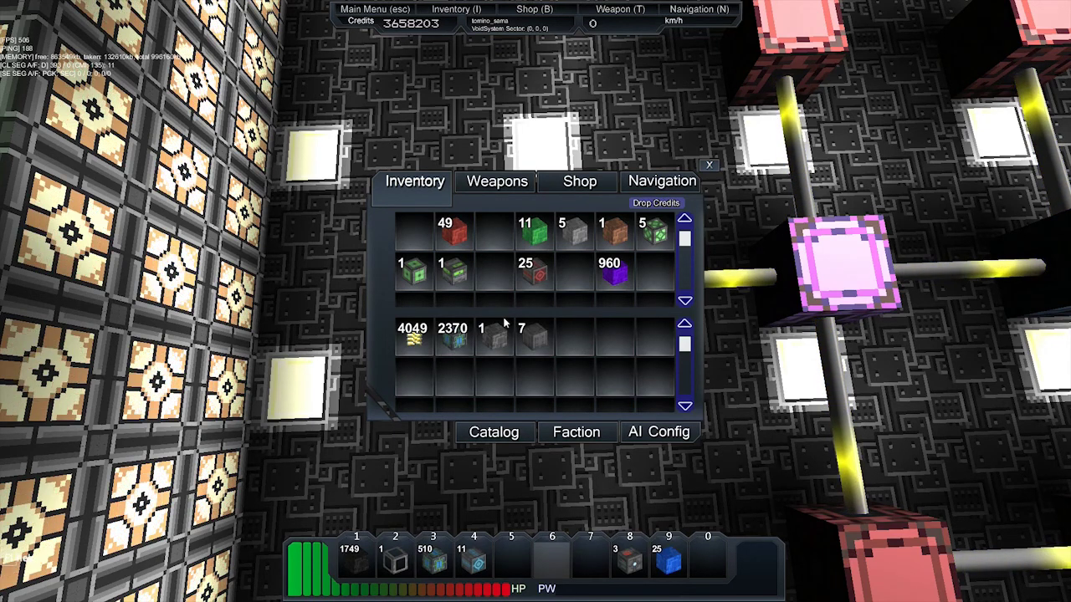
# Step: Recheck the orange block's storage, then view the 7 Hardened Hull (Grey) blocks in the inventory
pyautogui.press('i')
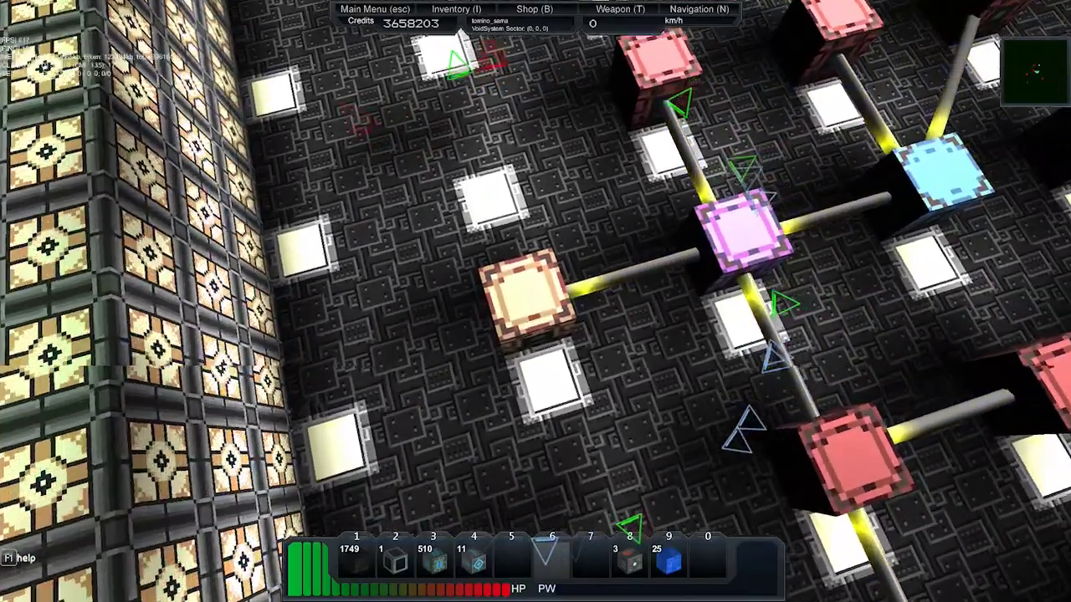
pyautogui.press('r')
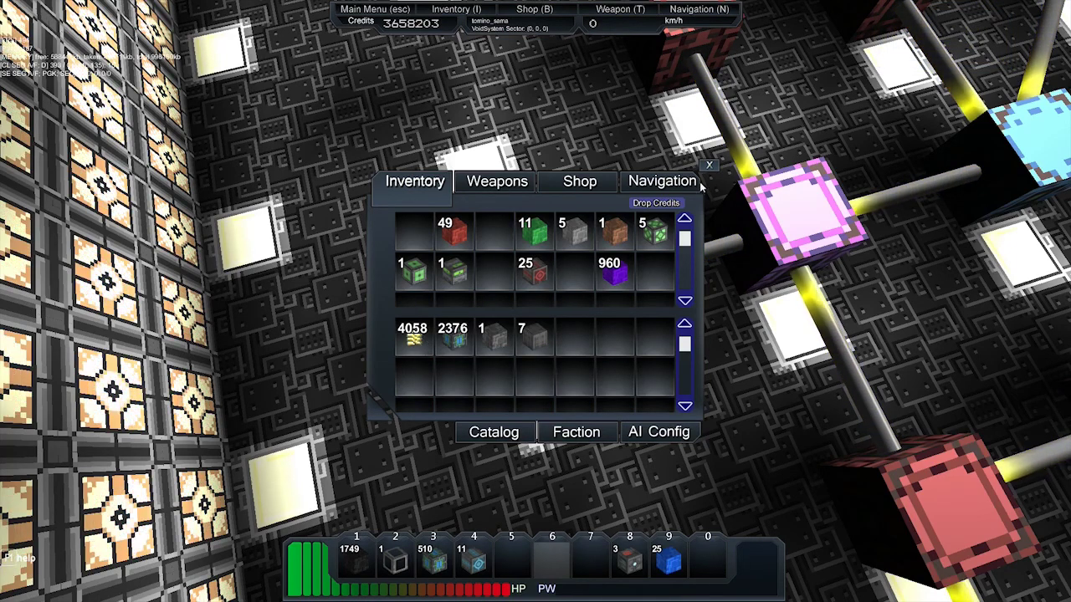
pyautogui.click(709, 164)
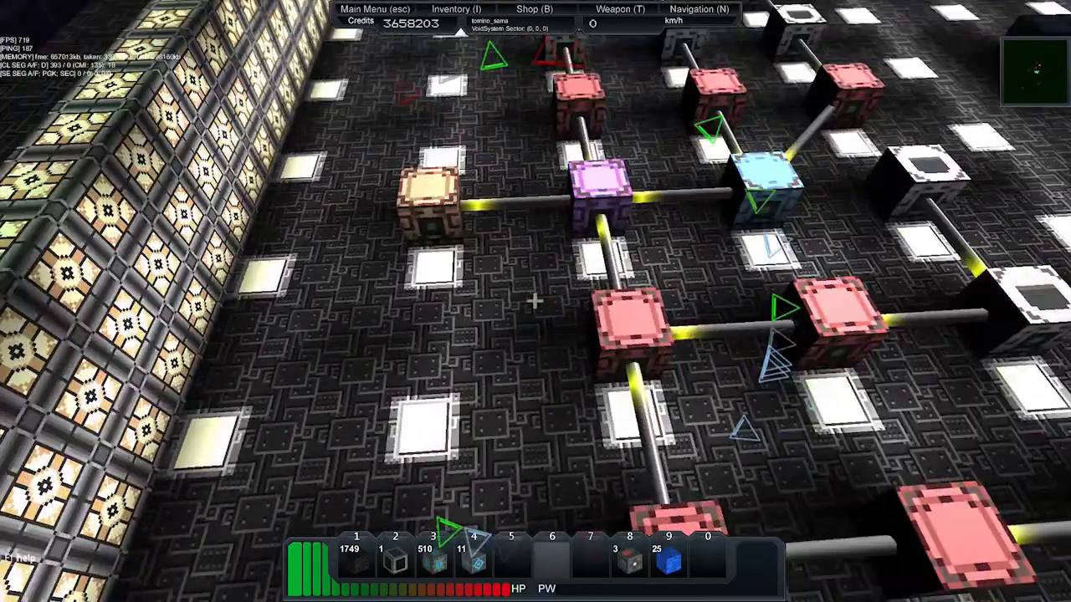
pyautogui.press('i')
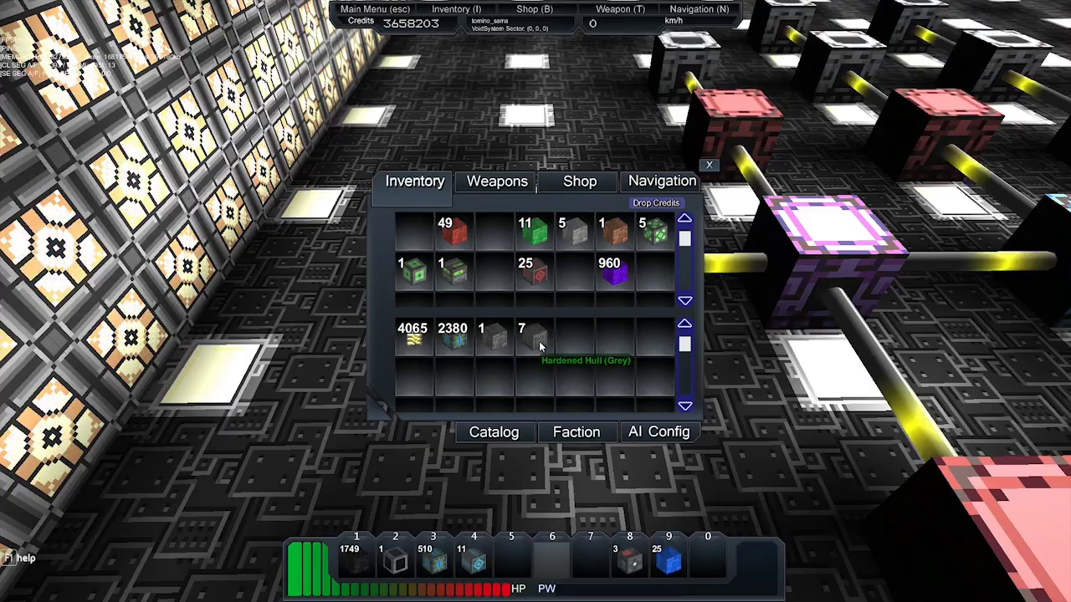
pyautogui.press('Escape')
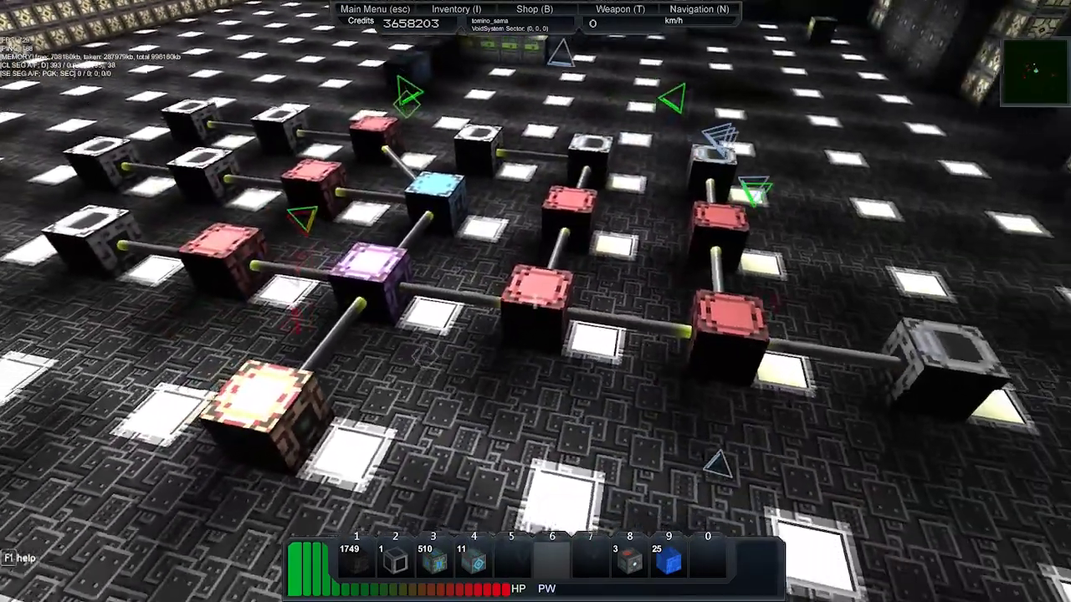
# Step: Check each factory input block's inventory, then open the Particle Press holding 4684 Plextanium L1
pyautogui.press('w')
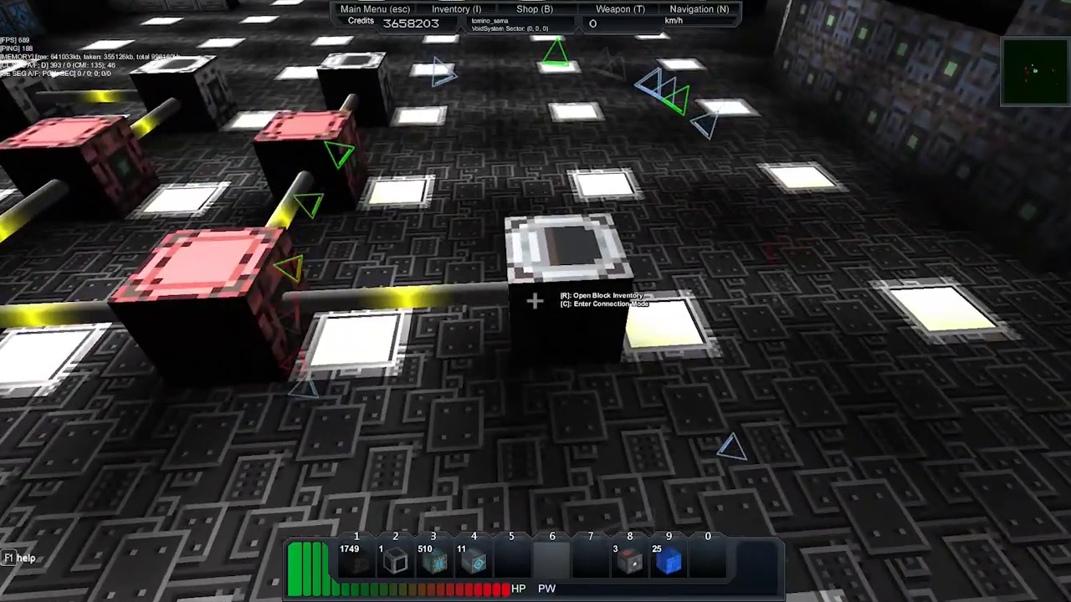
pyautogui.press('r')
pyautogui.click(709, 165)
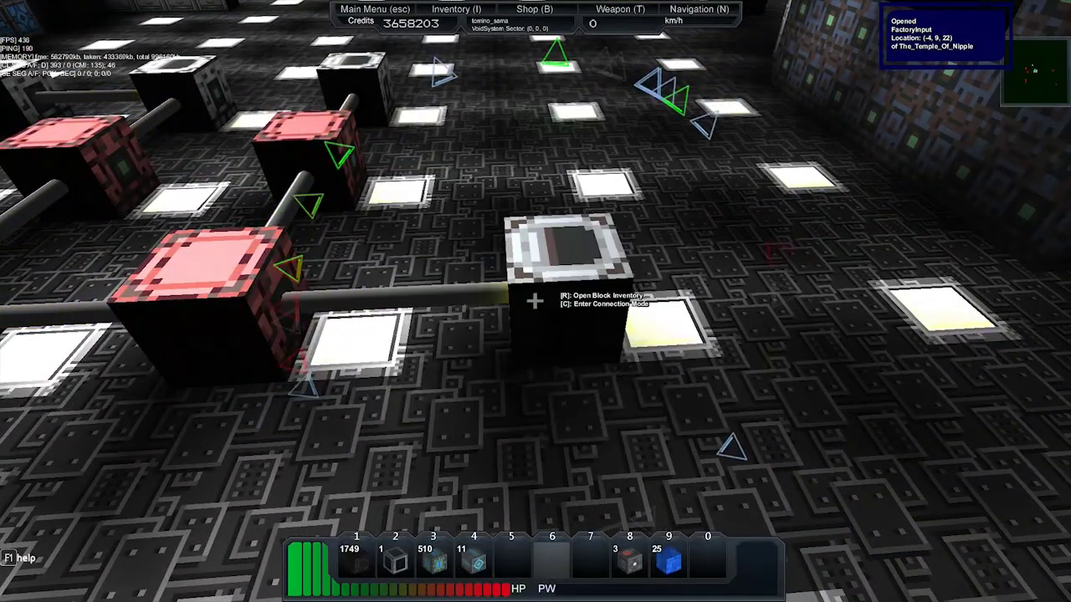
pyautogui.press('w')
pyautogui.press('r')
pyautogui.click(708, 165)
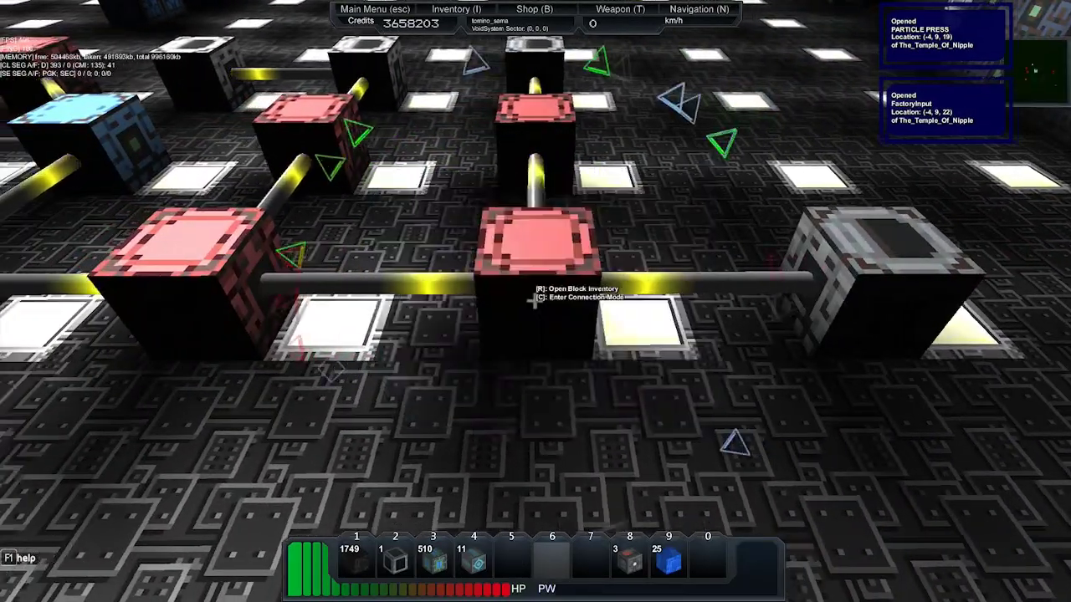
pyautogui.press('w')
pyautogui.press('r')
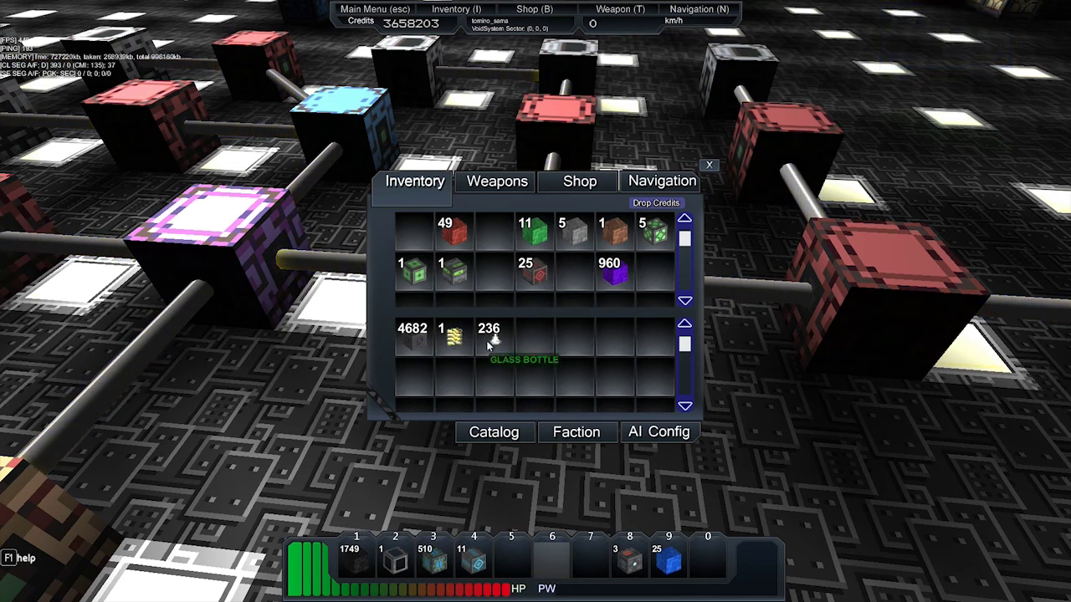
# Step: Close the Particle Press storage, circle the red blocks, and open the Schemadyne Advanced inventory
pyautogui.click(709, 169)
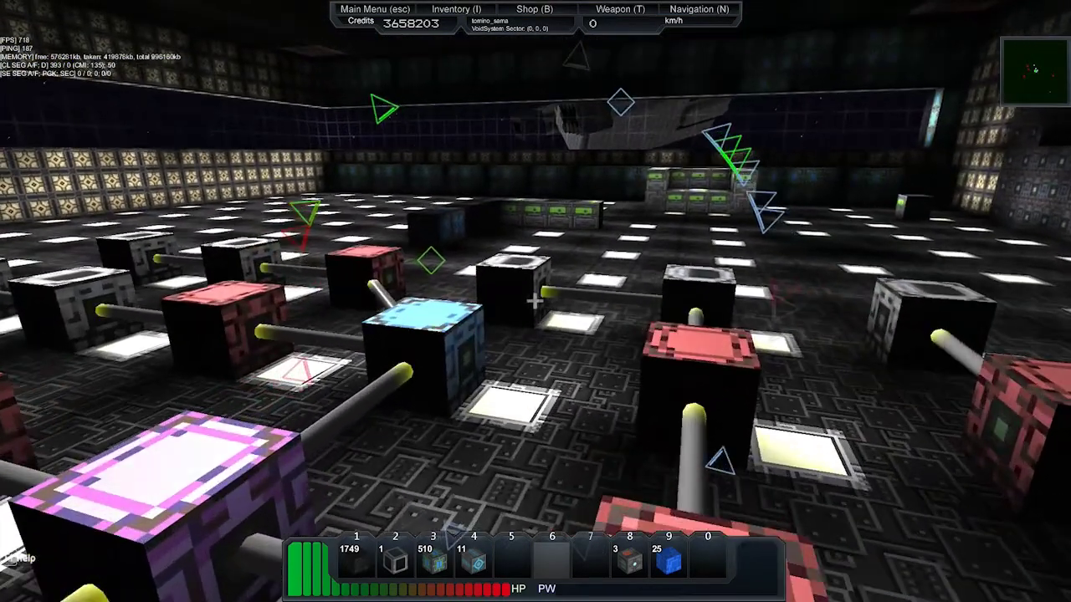
pyautogui.press('w')
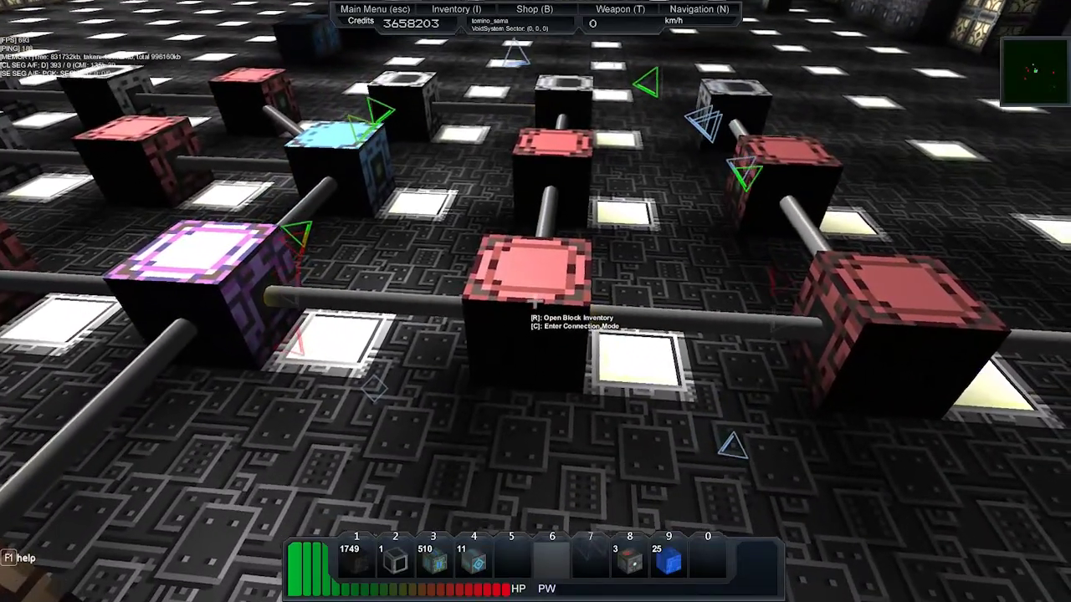
pyautogui.press('s')
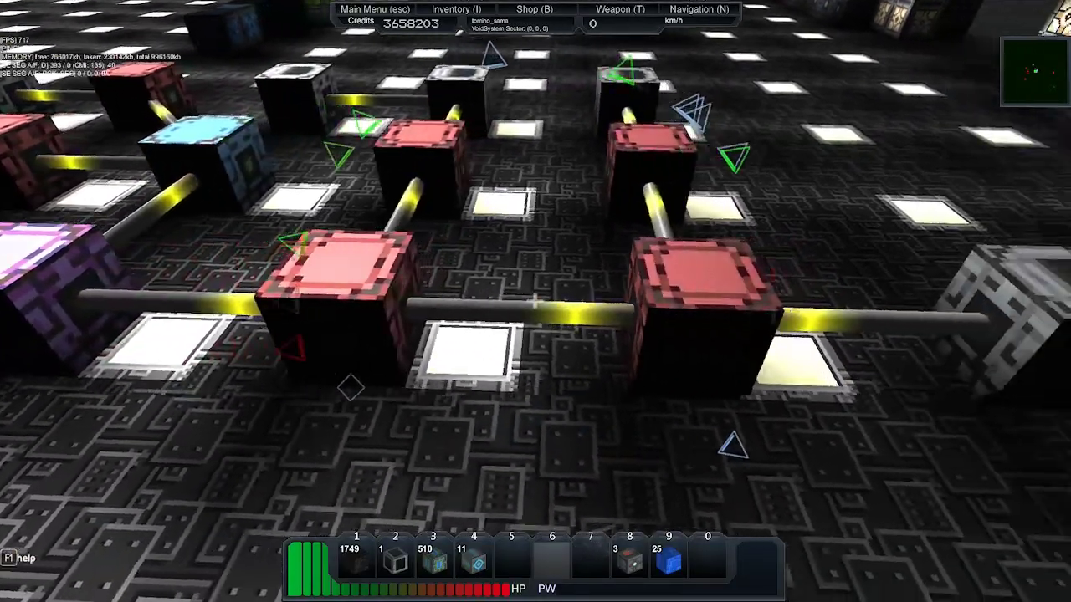
pyautogui.press('w')
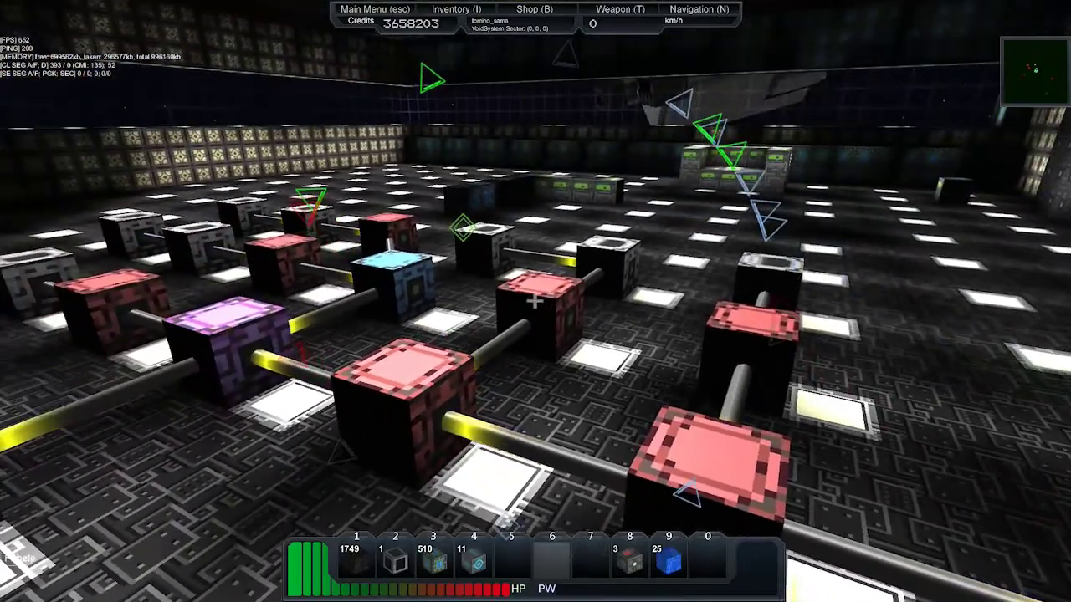
pyautogui.press('w')
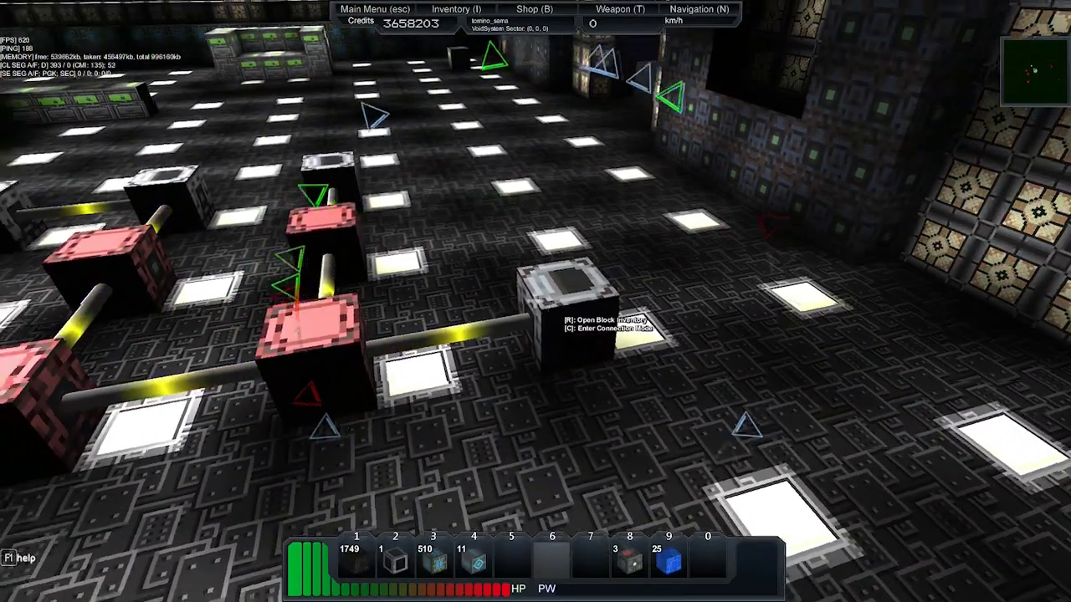
pyautogui.press('w')
pyautogui.press('w')
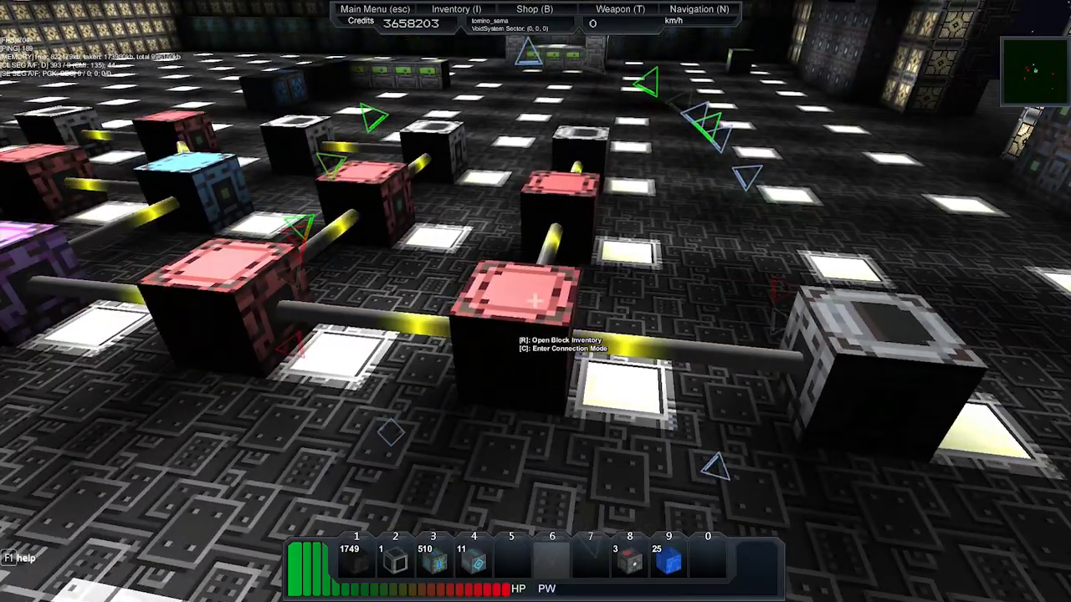
pyautogui.press('w')
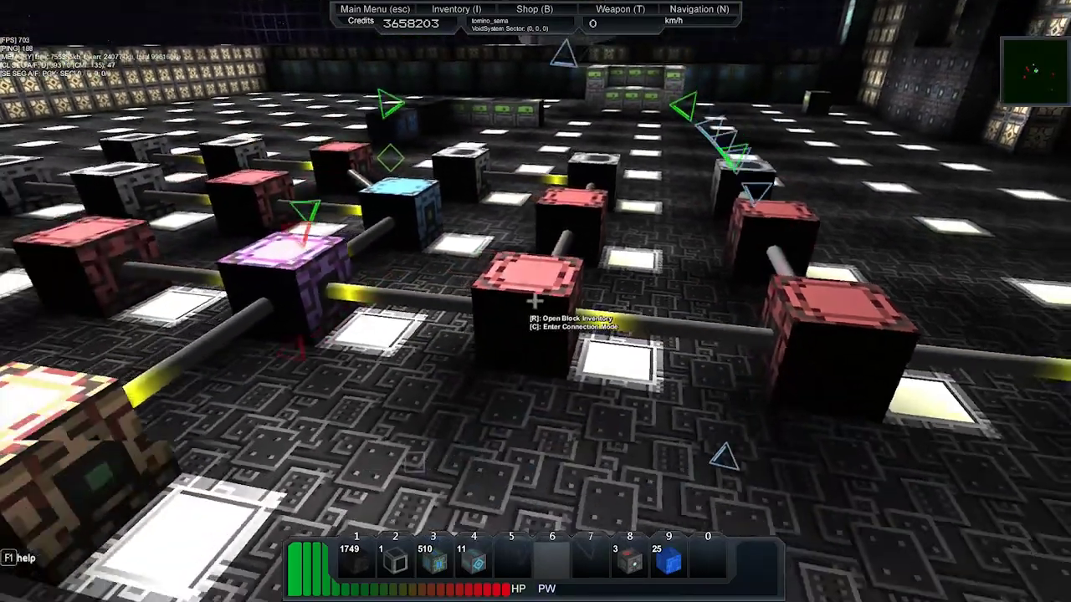
pyautogui.press('w')
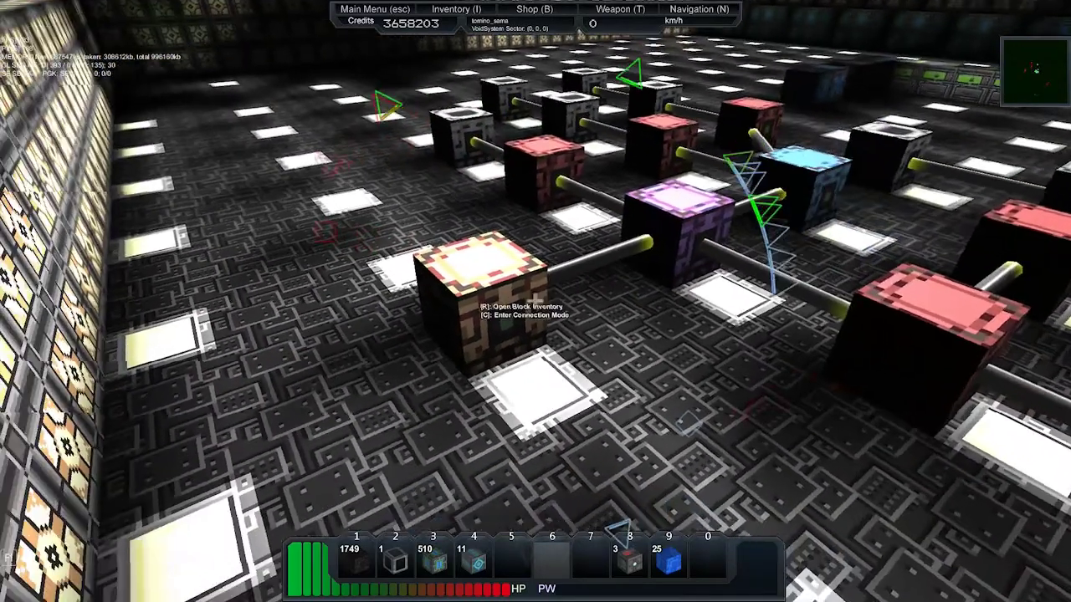
pyautogui.press('i')
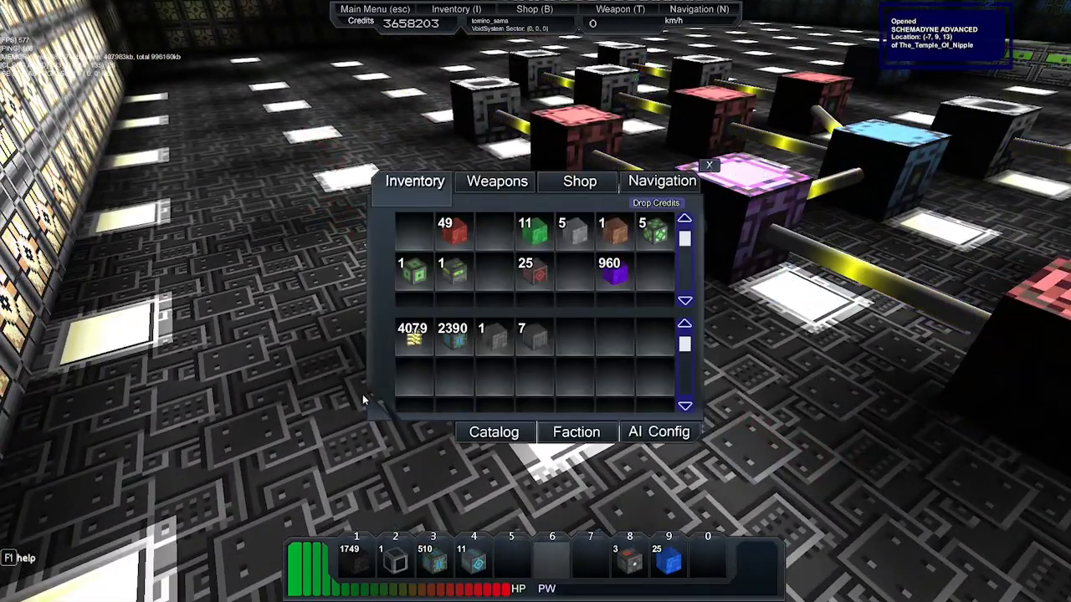
# Step: Close the Schemadyne Advanced storage and back away above the grid for a full view
pyautogui.press('i')
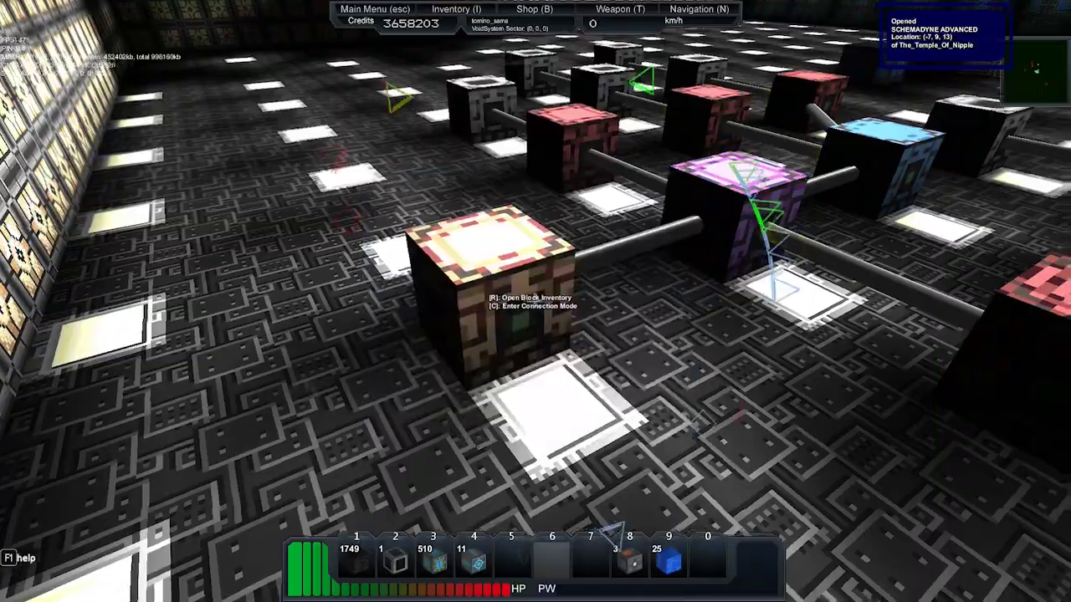
pyautogui.press('w')
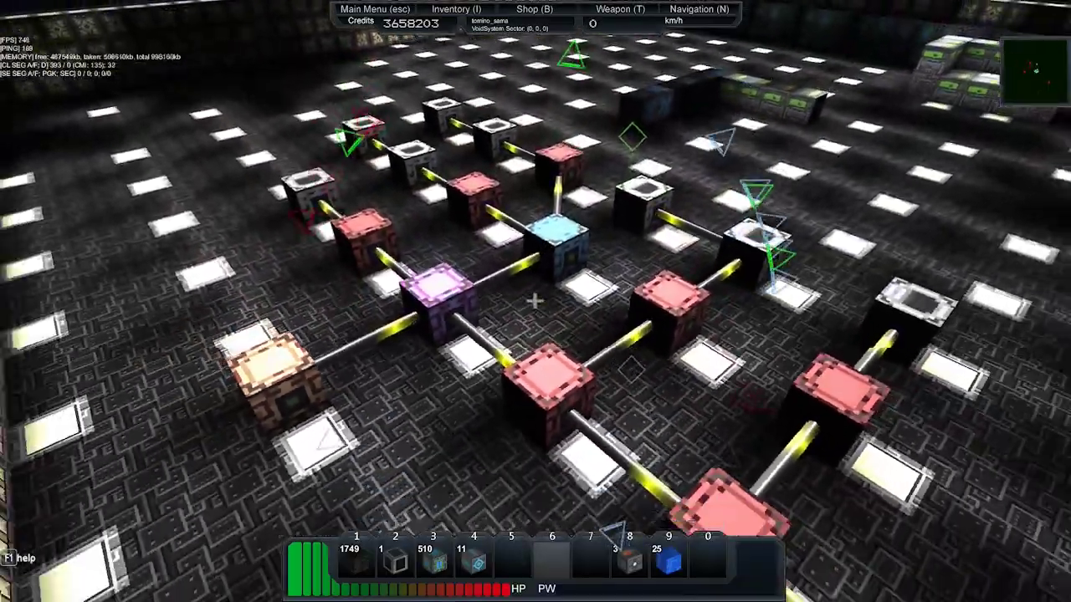
pyautogui.press('s')
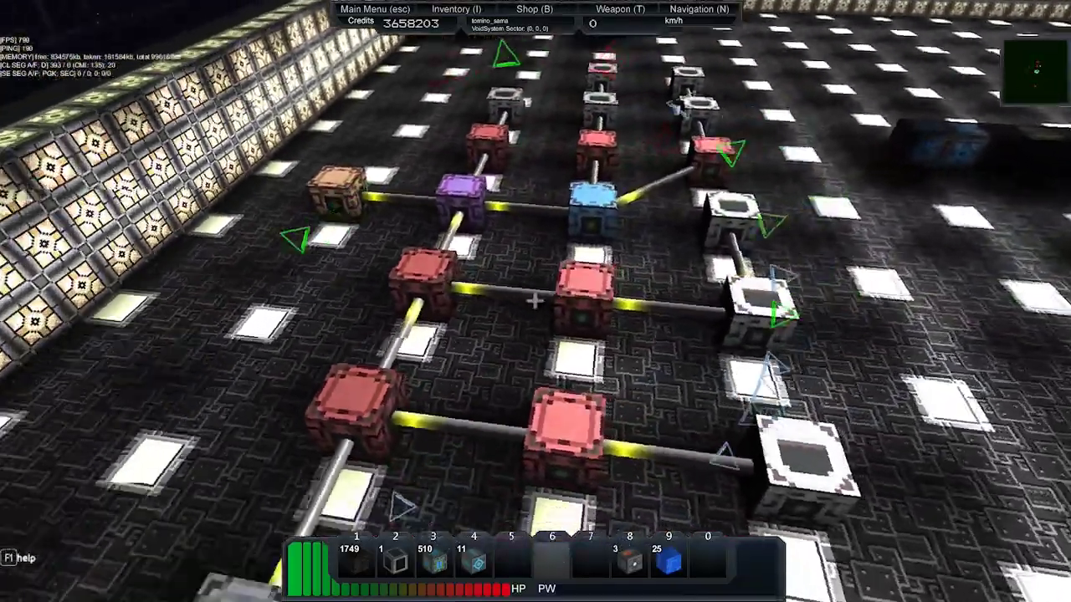
pyautogui.press('s')
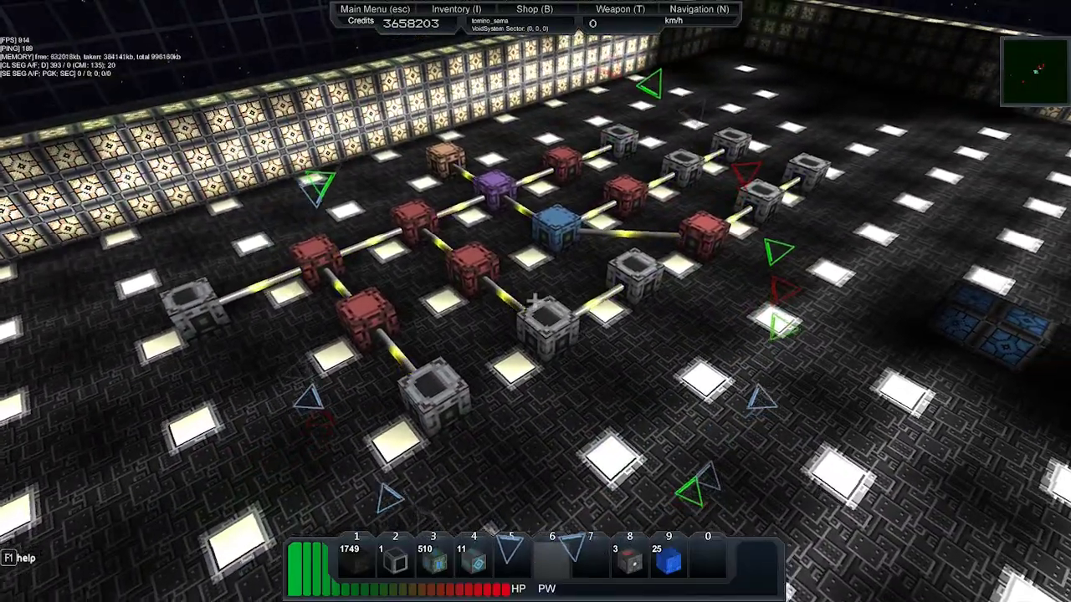
pyautogui.press('w')
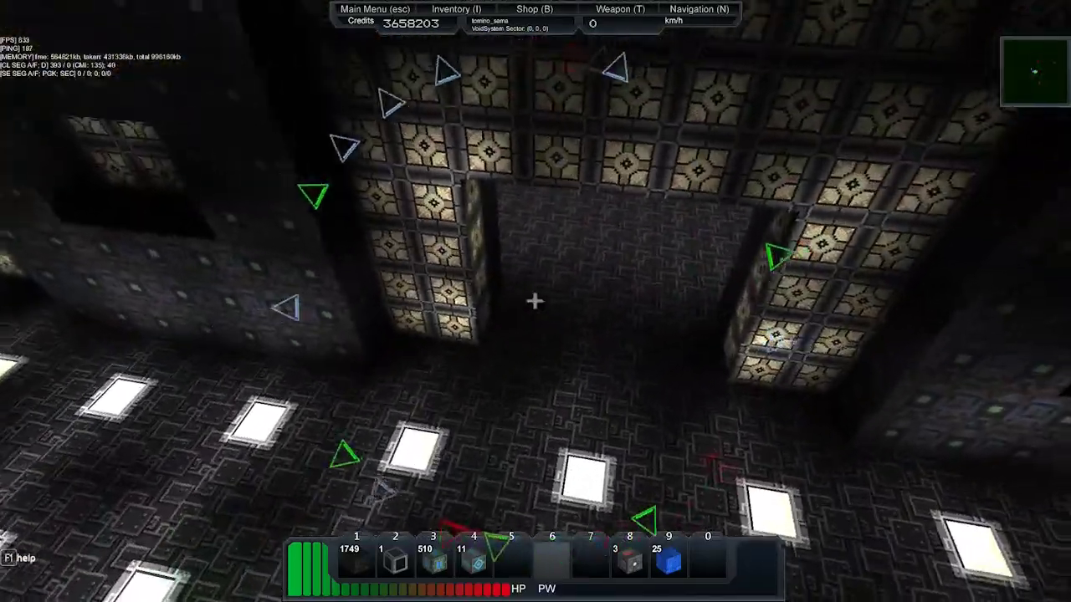
# Step: Fly out of the station and look into open space beside the hull
pyautogui.press('w')
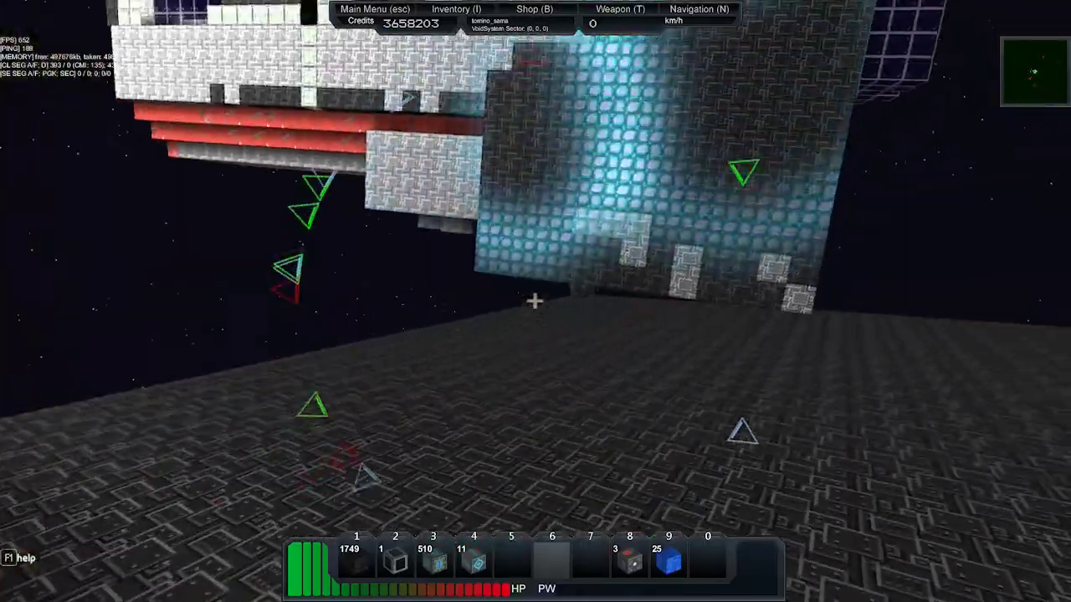
pyautogui.press('w')
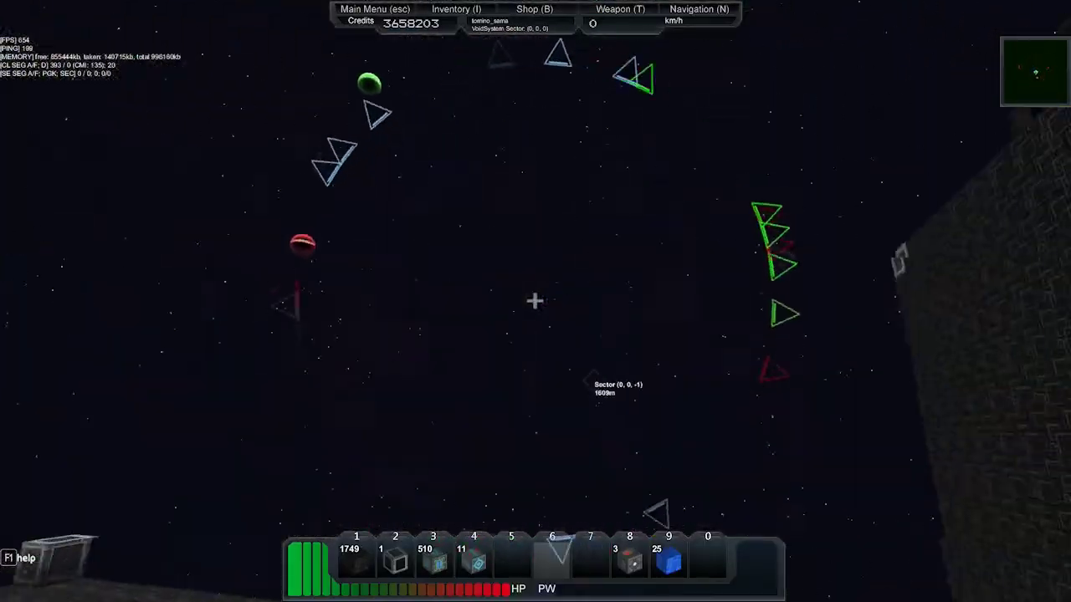